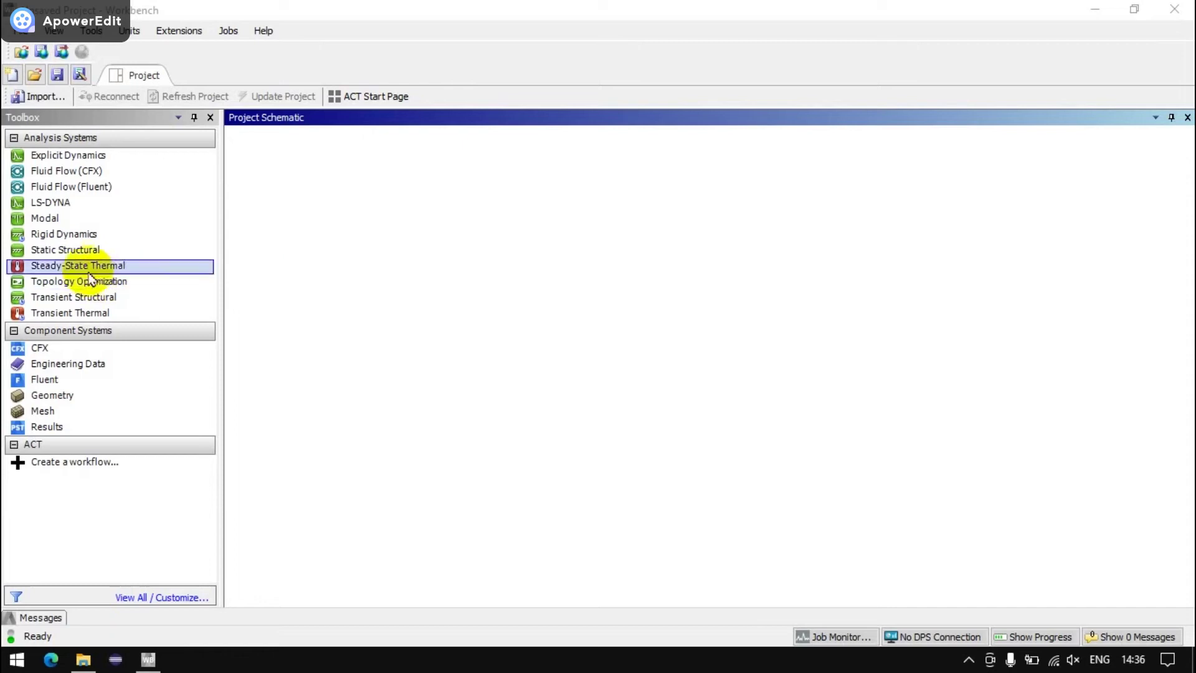
# Step: Add a Steady-State Thermal system to the project and start new DesignModeler geometry for it
pyautogui.moveTo(78, 266); pyautogui.dragTo(315, 280)
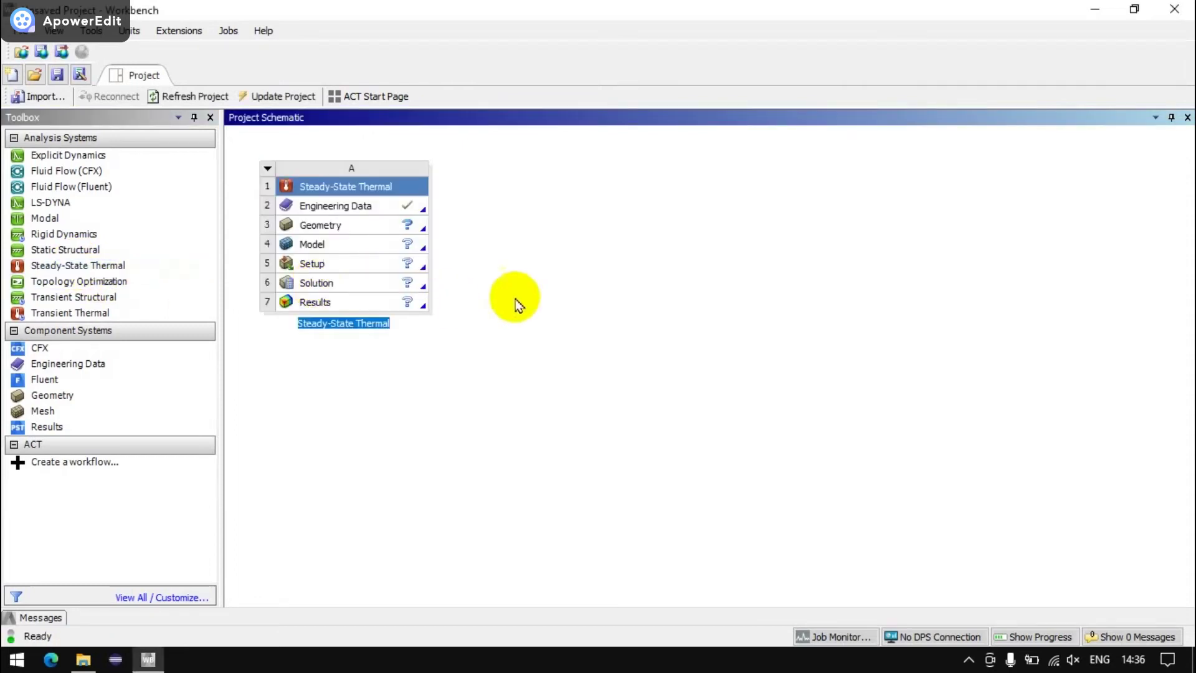
pyautogui.click(408, 228)
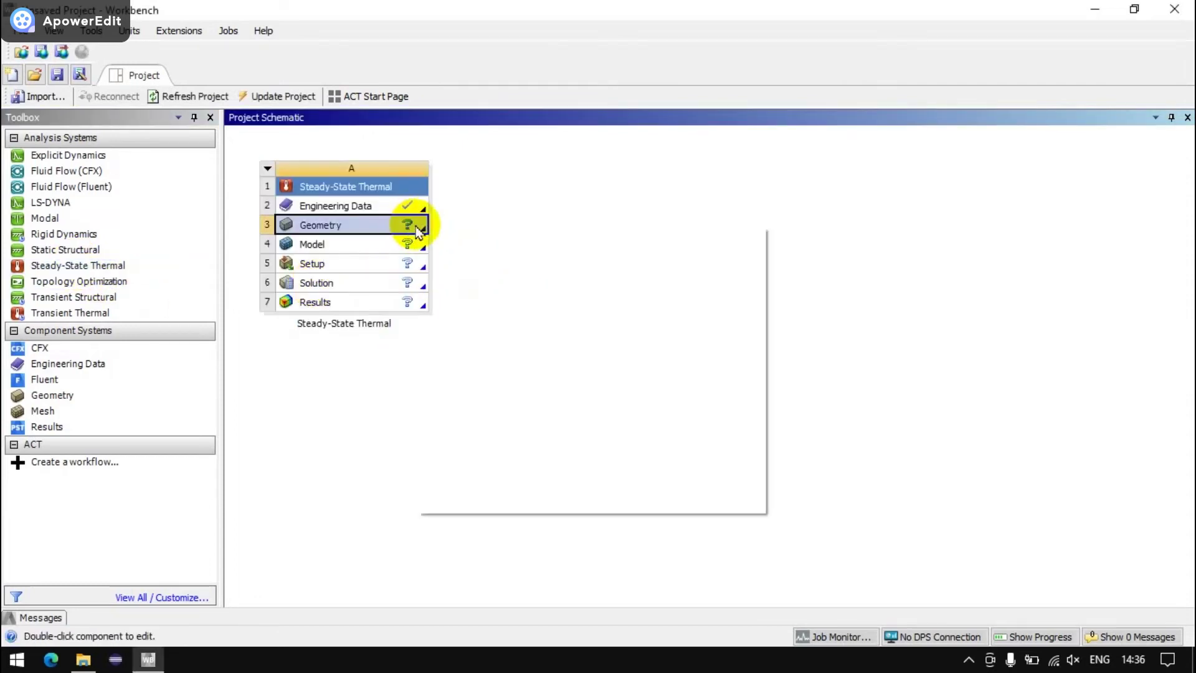
pyautogui.click(471, 237)
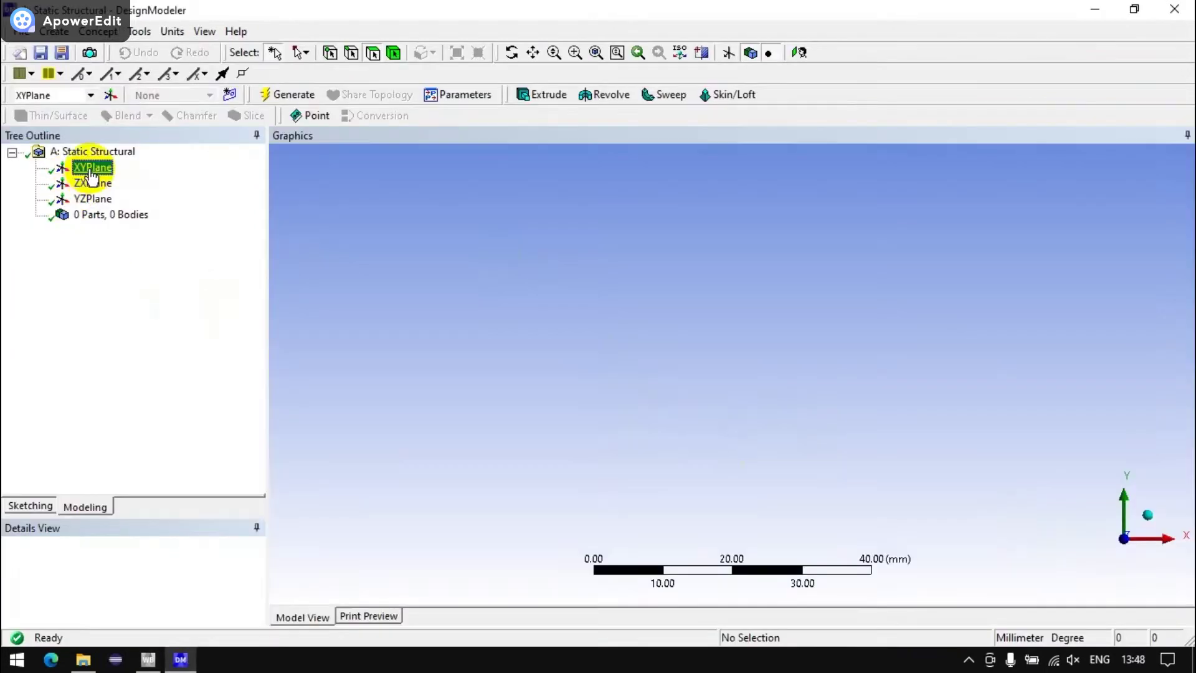
# Step: Start a new sketch on the XY plane and draw a rectangle from the origin
pyautogui.click(94, 166)
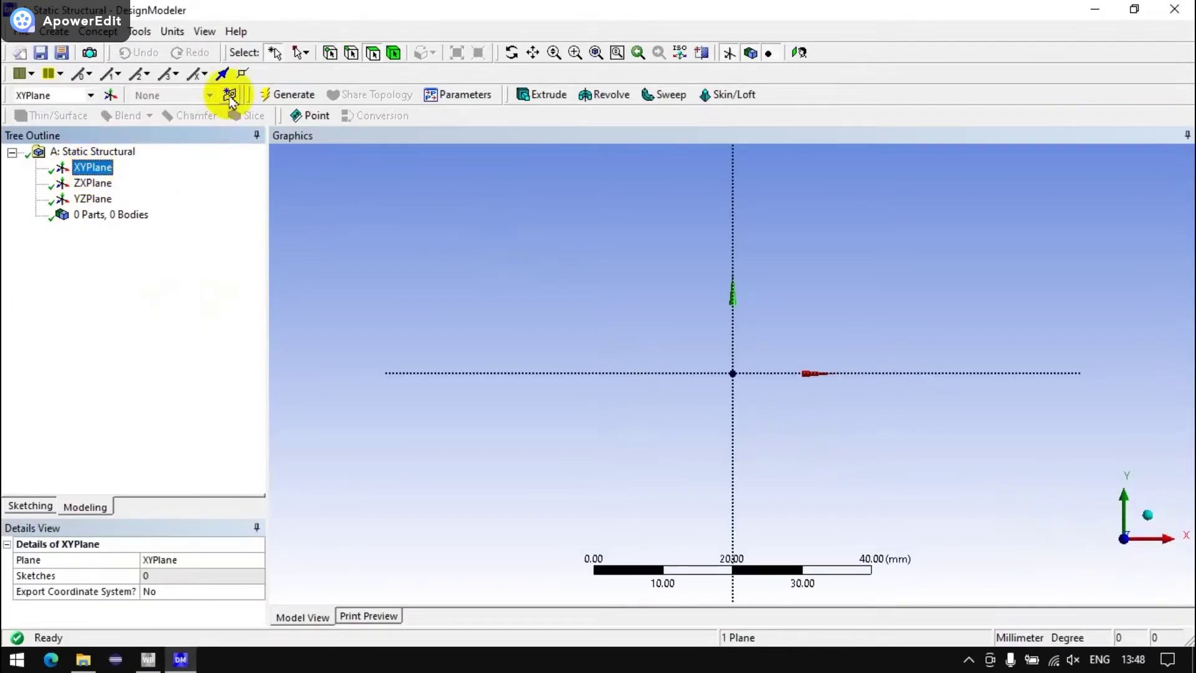
pyautogui.click(230, 95)
pyautogui.click(30, 506)
pyautogui.click(46, 253)
pyautogui.click(733, 373)
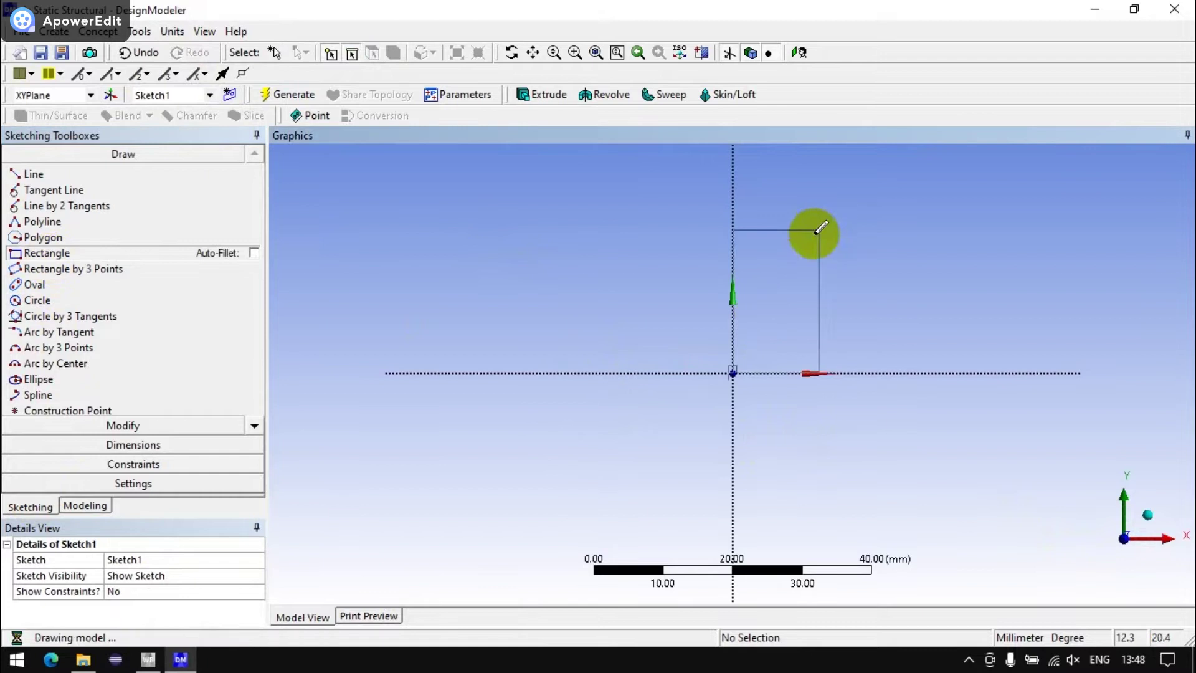
pyautogui.click(818, 231)
# Step: Add length dimensions L1 (width) and L2 (height) to the rectangle
pyautogui.click(120, 444)
pyautogui.click(56, 268)
pyautogui.click(730, 302)
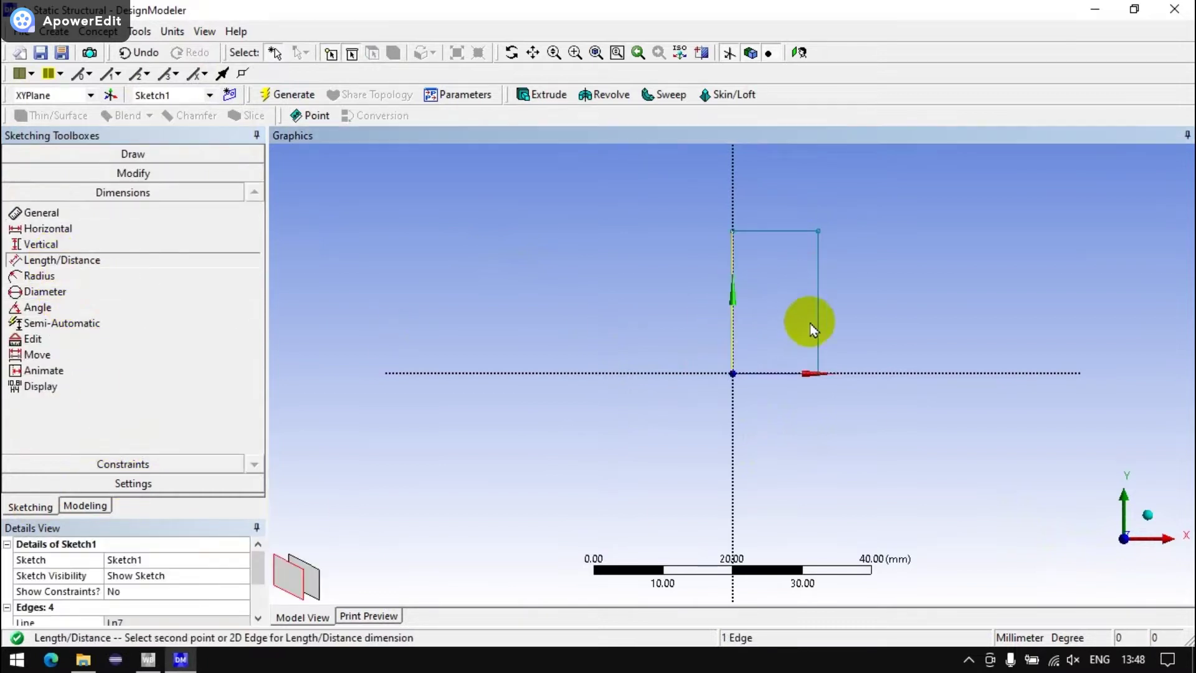
pyautogui.click(818, 336)
pyautogui.click(788, 390)
pyautogui.click(792, 340)
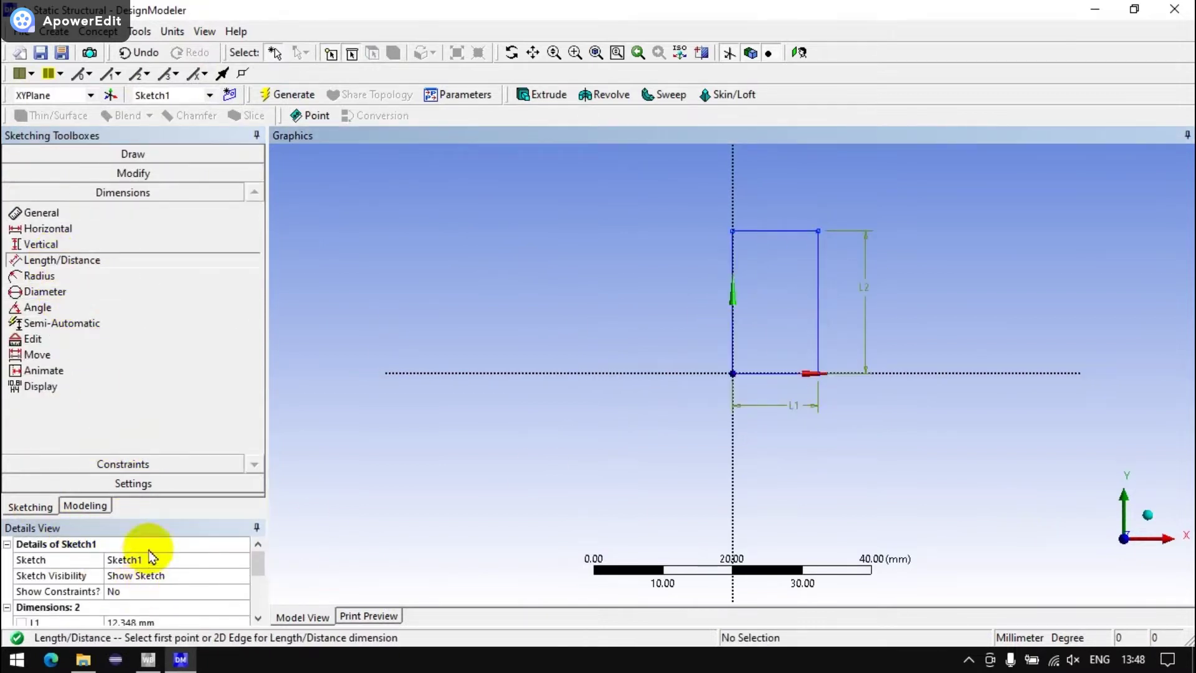
# Step: Set the rectangle's dimension values to 50 and 15
pyautogui.click(147, 508)
pyautogui.press('Return')
pyautogui.write('0')
pyautogui.click(133, 523)
pyautogui.write('50')
pyautogui.press('Return')
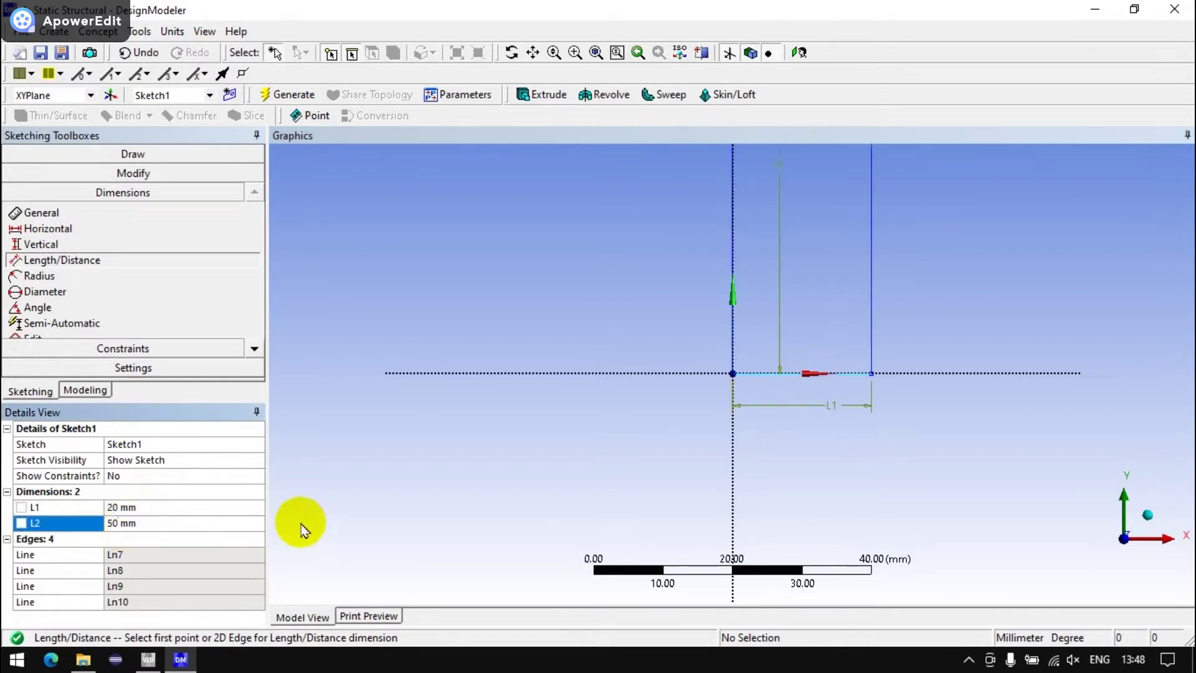
pyautogui.scroll(-3, 526, 393)
pyautogui.click(145, 508)
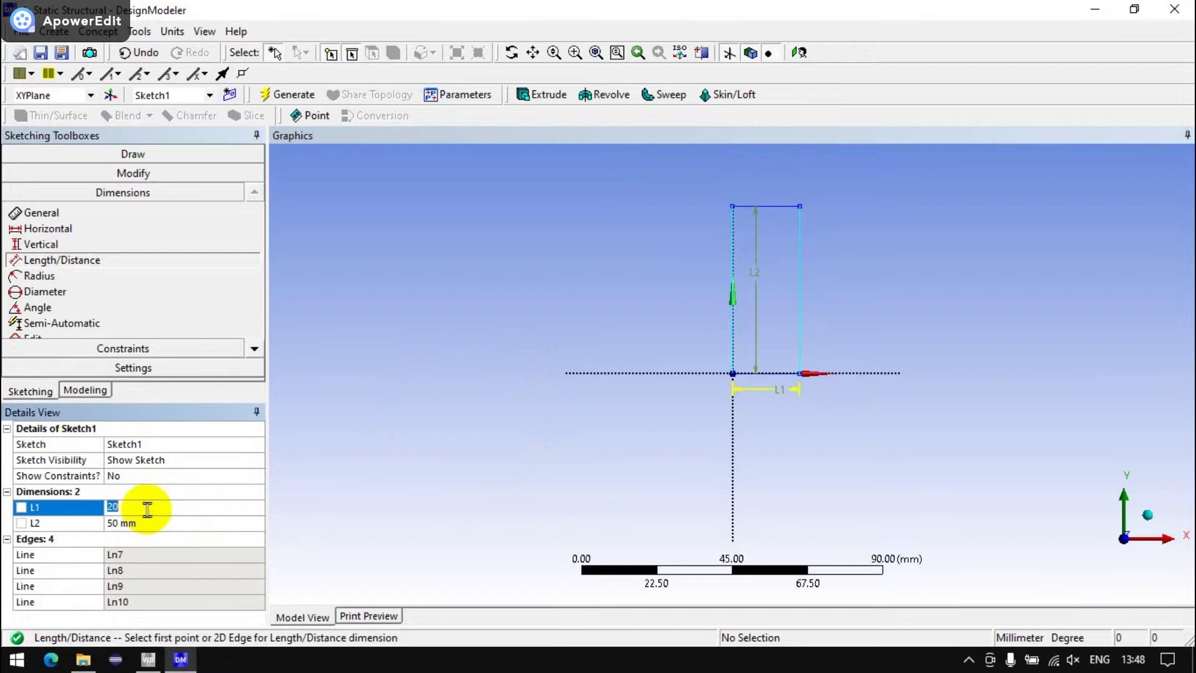
pyautogui.write('15')
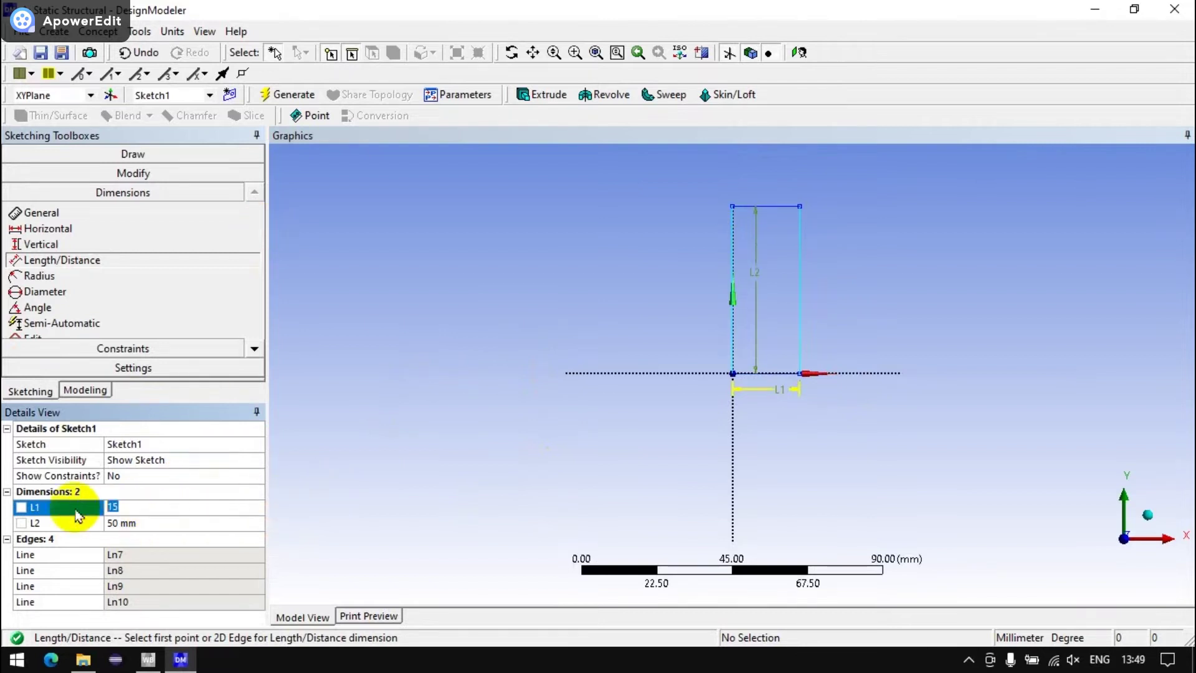
# Step: Revolve the sketch about its left edge and generate the solid cylinder
pyautogui.click(583, 97)
pyautogui.click(43, 475)
pyautogui.click(733, 322)
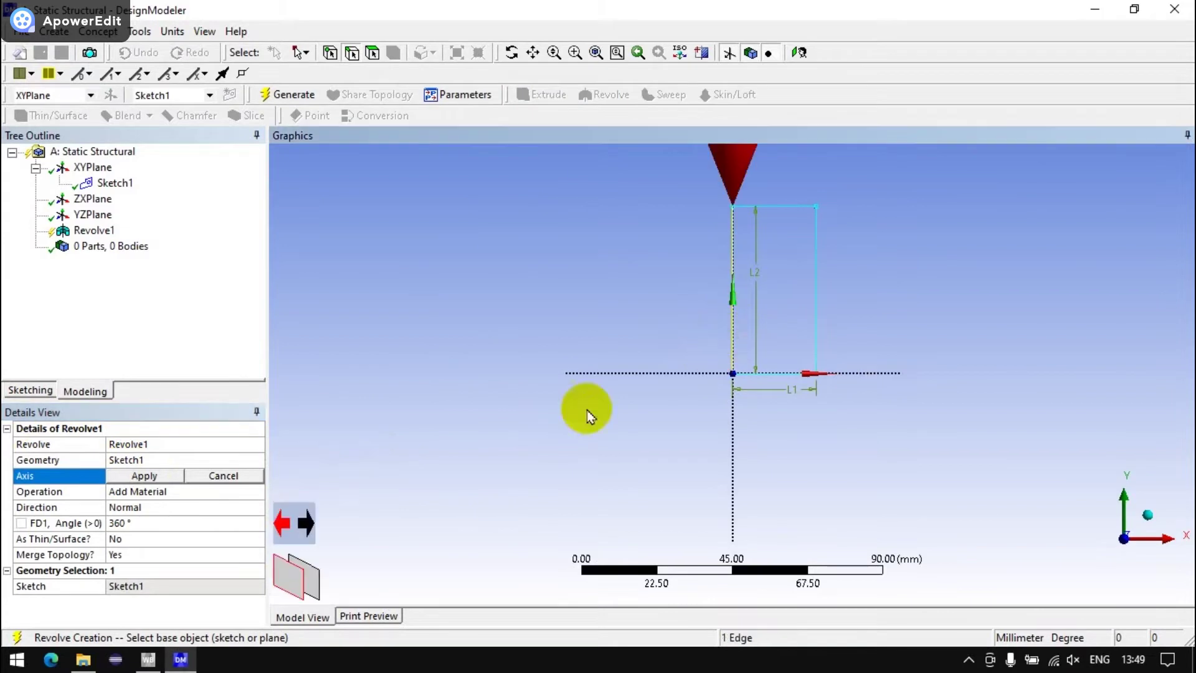
pyautogui.click(135, 483)
pyautogui.click(292, 94)
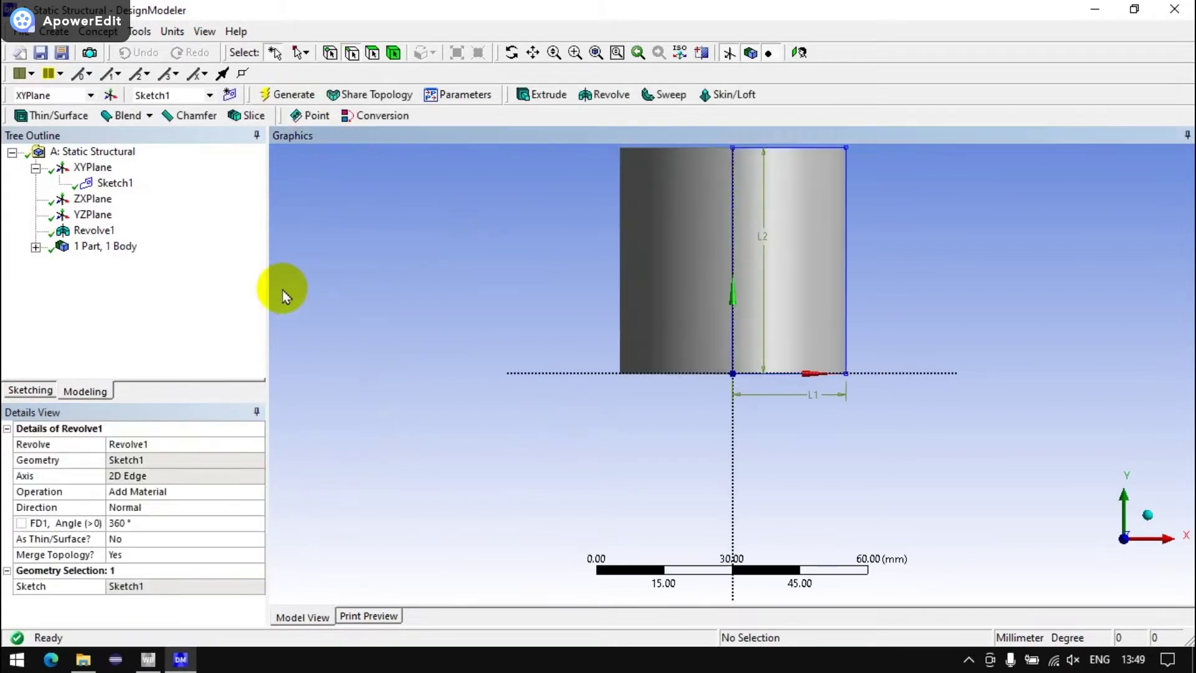
pyautogui.click(93, 167)
# Step: Create a second XY-plane sketch with an inner rectangle starting at the origin
pyautogui.click(229, 94)
pyautogui.click(31, 391)
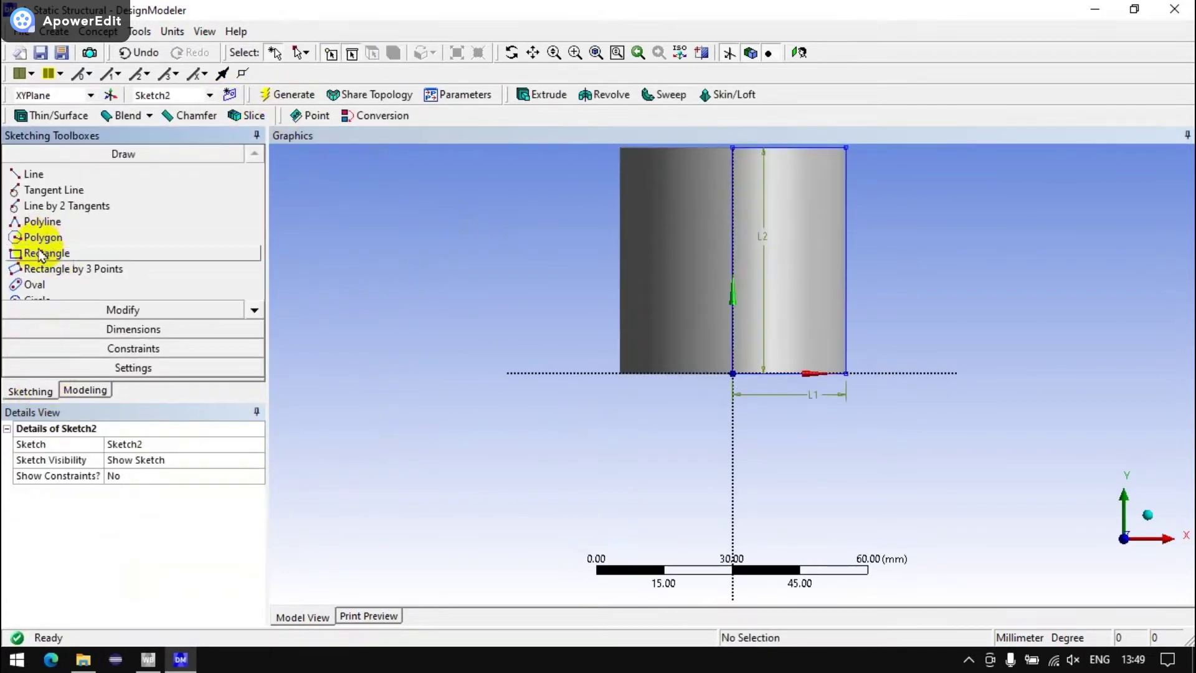
pyautogui.click(41, 254)
pyautogui.click(741, 372)
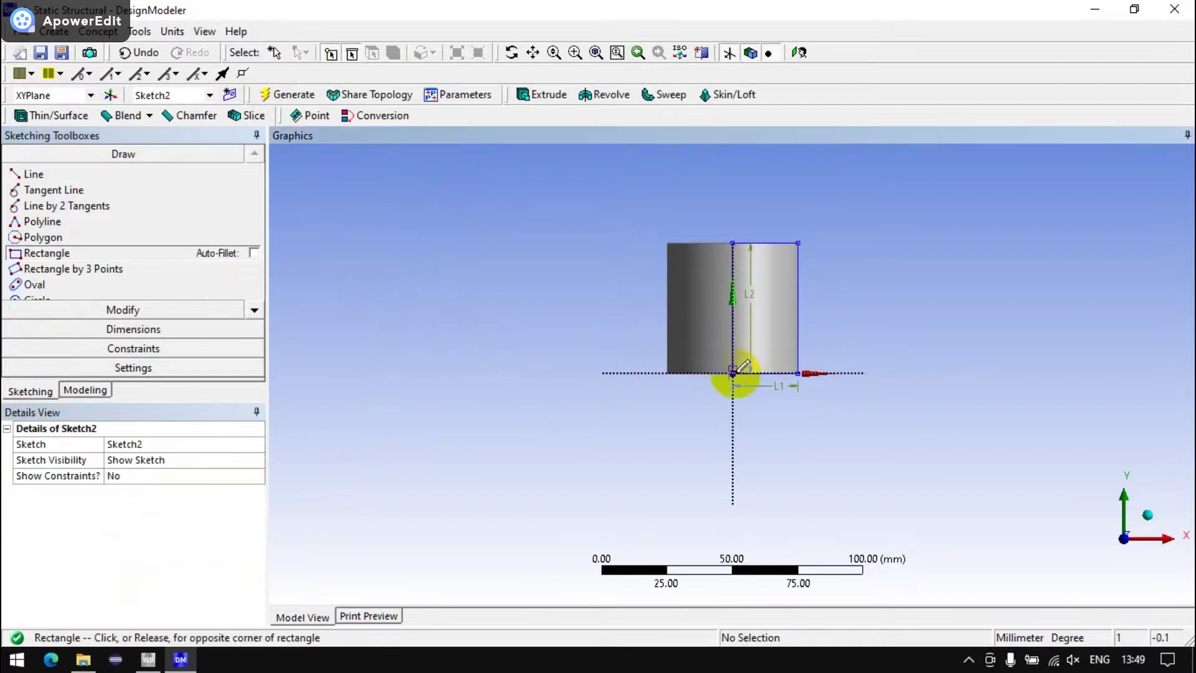
pyautogui.click(777, 266)
# Step: Dimension the inner rectangle: L3 = 7 mm top thickness, L4 = 5 mm wall thickness
pyautogui.click(134, 329)
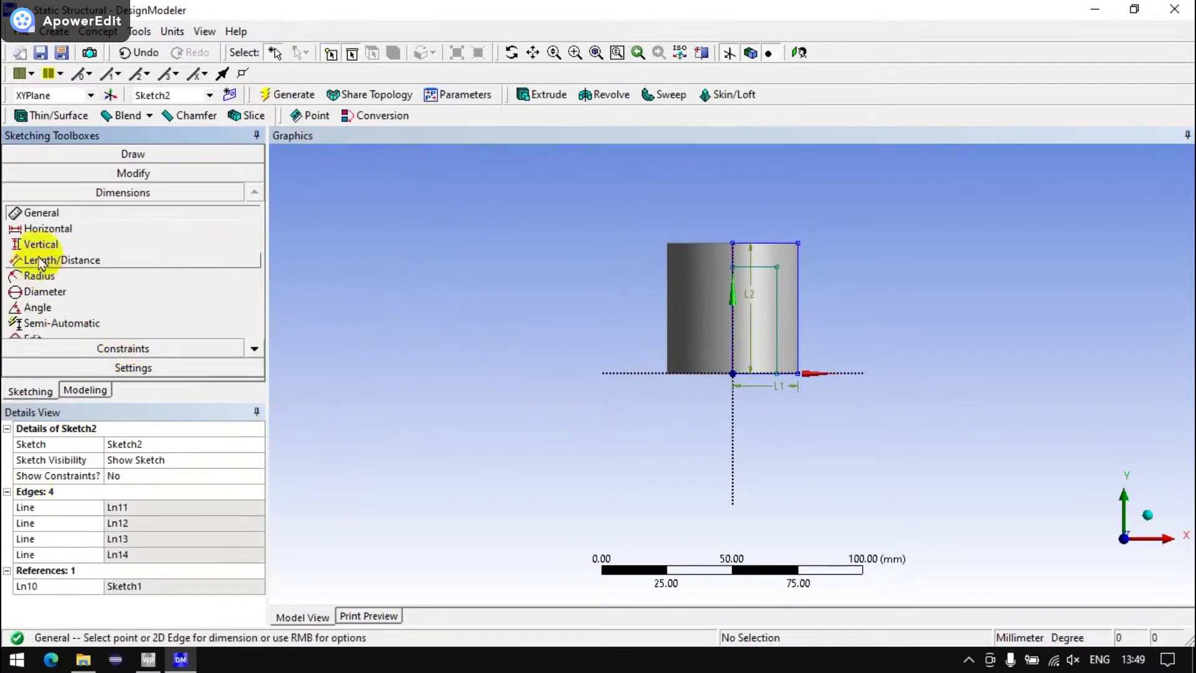
pyautogui.click(62, 260)
pyautogui.click(769, 265)
pyautogui.click(802, 297)
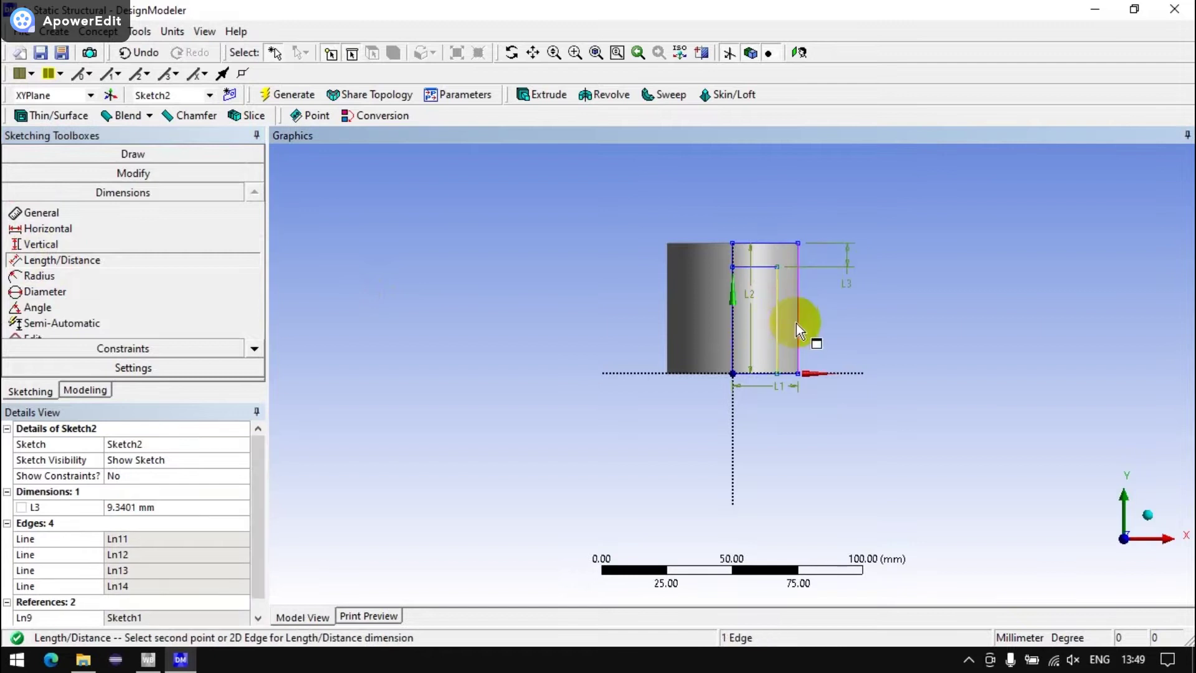
pyautogui.click(797, 323)
pyautogui.click(810, 418)
pyautogui.click(229, 507)
pyautogui.write('7')
pyautogui.click(187, 523)
pyautogui.write('5')
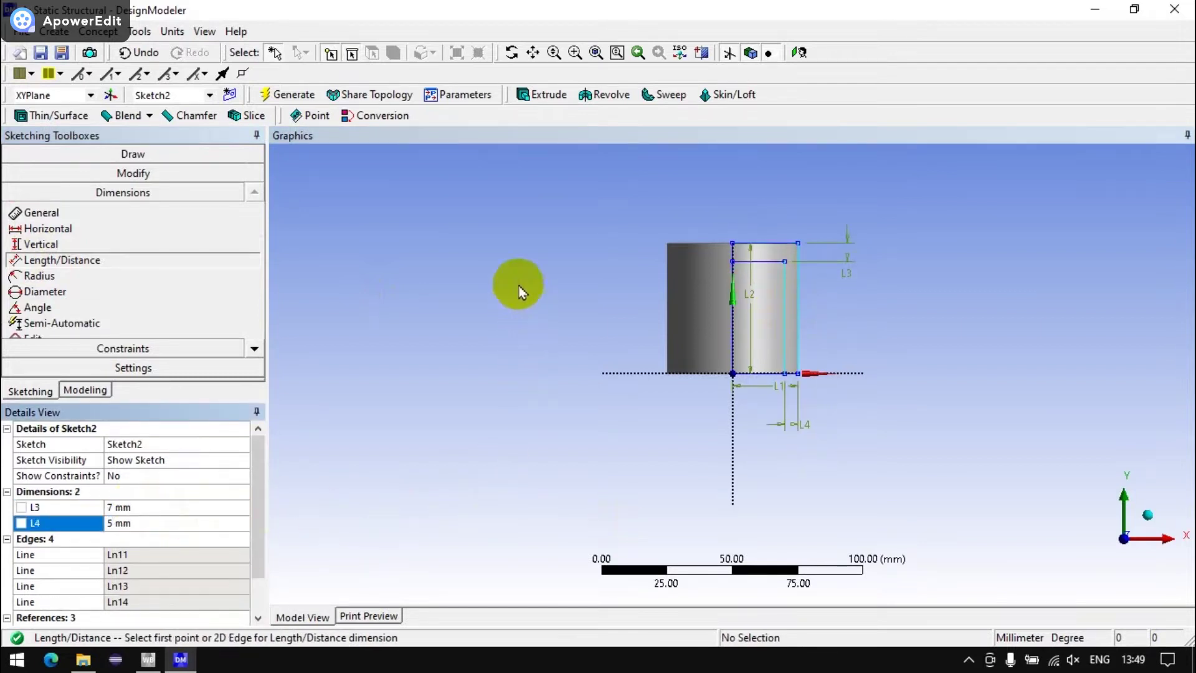
# Step: Revolve the second sketch about the vertical axis as Cut Material and generate the hollow
pyautogui.click(605, 94)
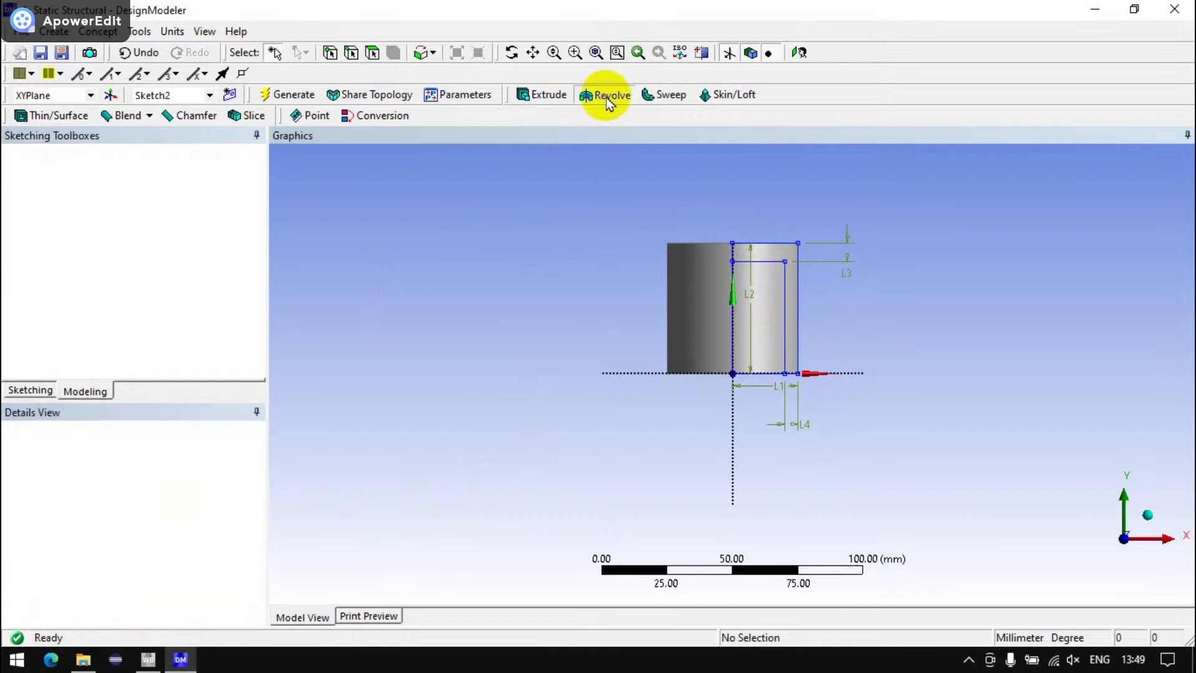
pyautogui.click(738, 451)
pyautogui.click(143, 476)
pyautogui.click(236, 491)
pyautogui.click(140, 520)
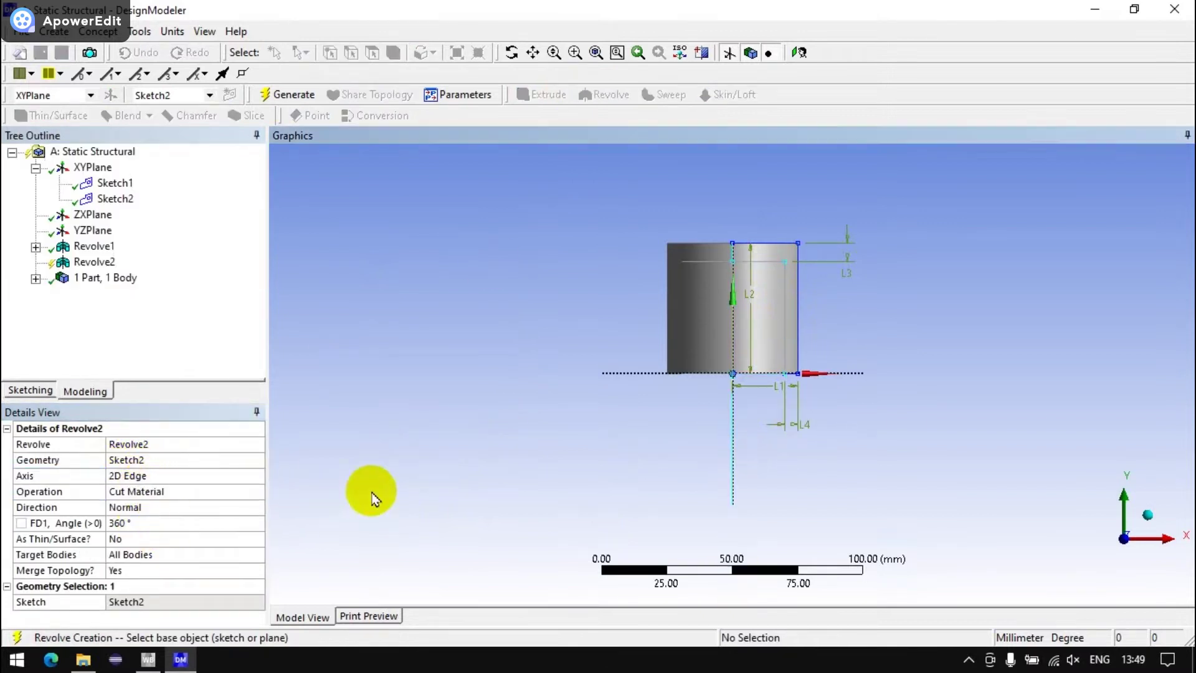
pyautogui.click(289, 95)
pyautogui.click(1131, 500)
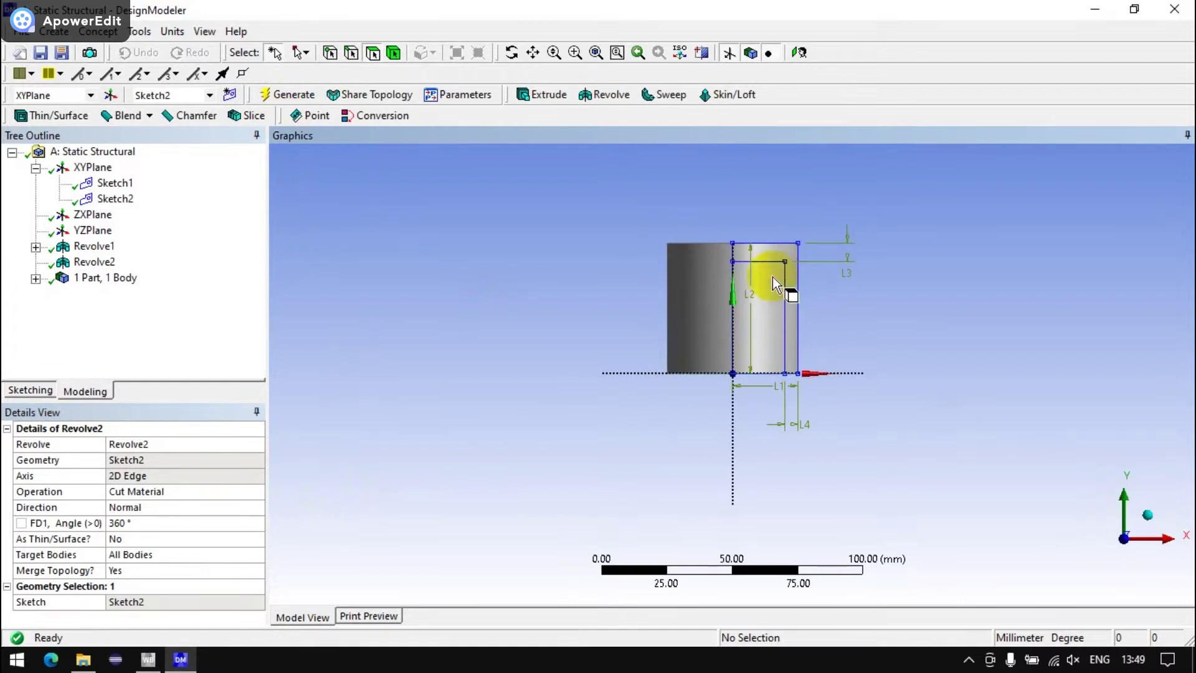
# Step: Create a third sketch with three groove rectangles on the cylinder's outer wall
pyautogui.click(30, 391)
pyautogui.click(83, 390)
pyautogui.click(230, 94)
pyautogui.click(30, 390)
pyautogui.click(46, 254)
pyautogui.scroll(2, 632, 395)
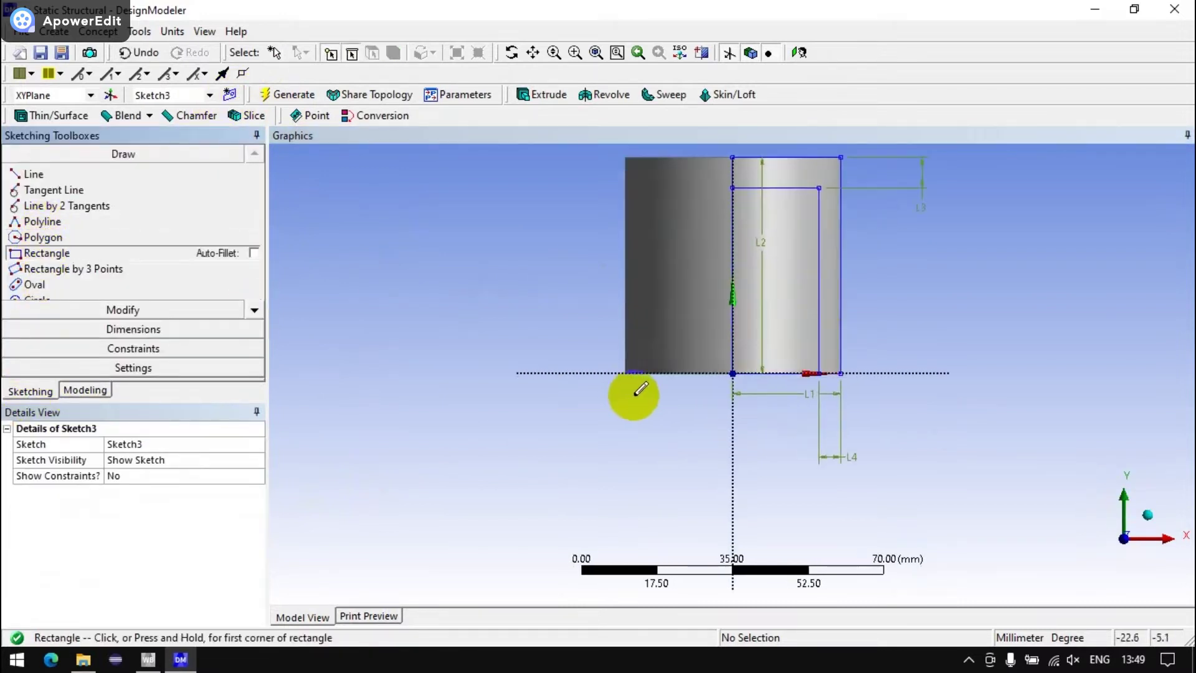
pyautogui.scroll(3, 601, 533)
pyautogui.scroll(3, 630, 419)
pyautogui.scroll(2, 671, 304)
pyautogui.moveTo(670, 302); pyautogui.dragTo(627, 368)
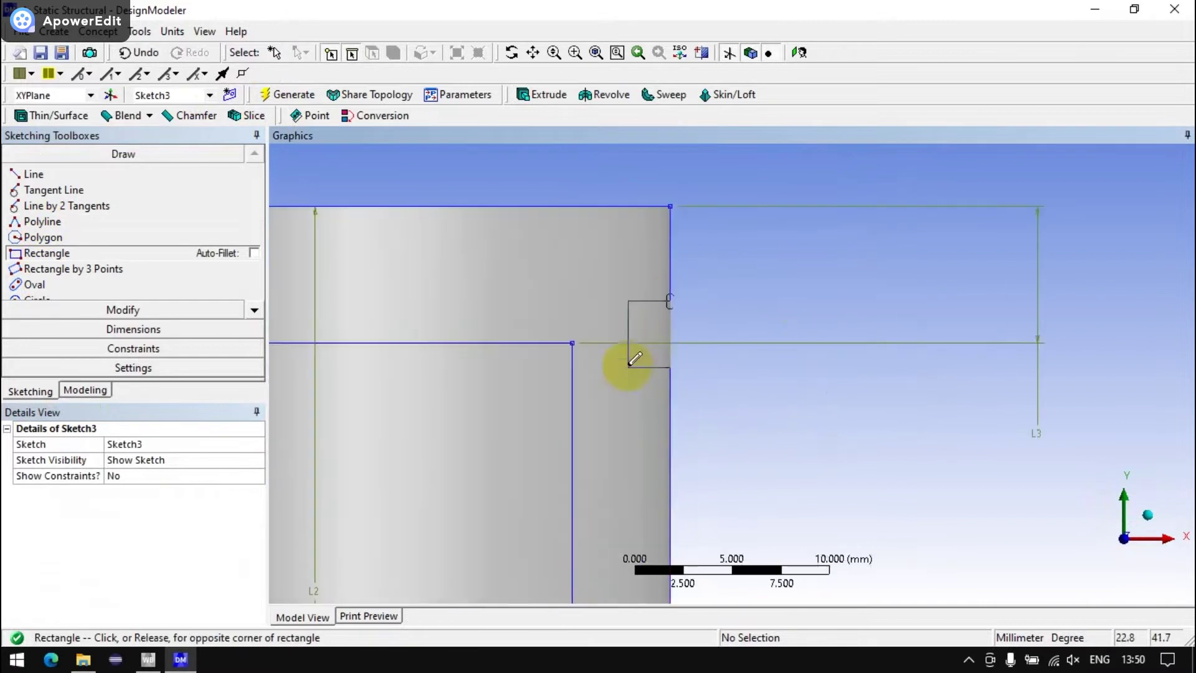
pyautogui.moveTo(670, 401)
pyautogui.mouseDown()
pyautogui.moveTo(627, 459)
pyautogui.moveTo(635, 541)
pyautogui.mouseUp()
pyautogui.click(629, 541)
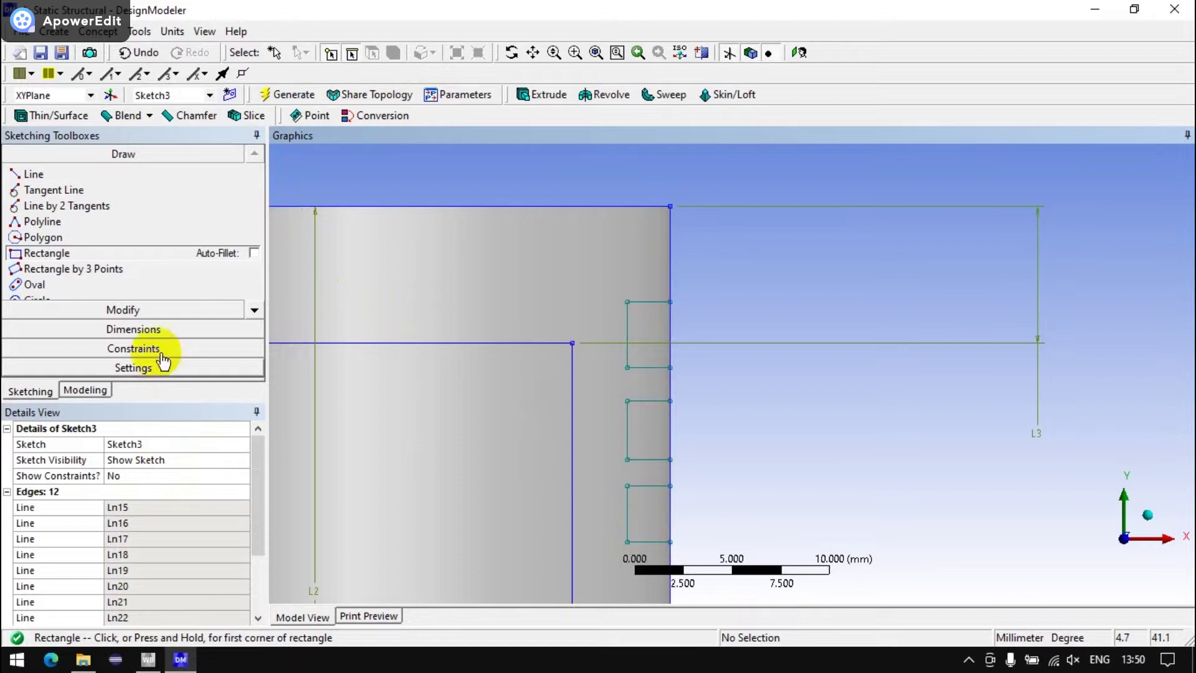
# Step: Dimension the first groove: L5 from the top, L6 height, and L7 gap
pyautogui.click(143, 329)
pyautogui.click(61, 260)
pyautogui.click(633, 207)
pyautogui.click(670, 302)
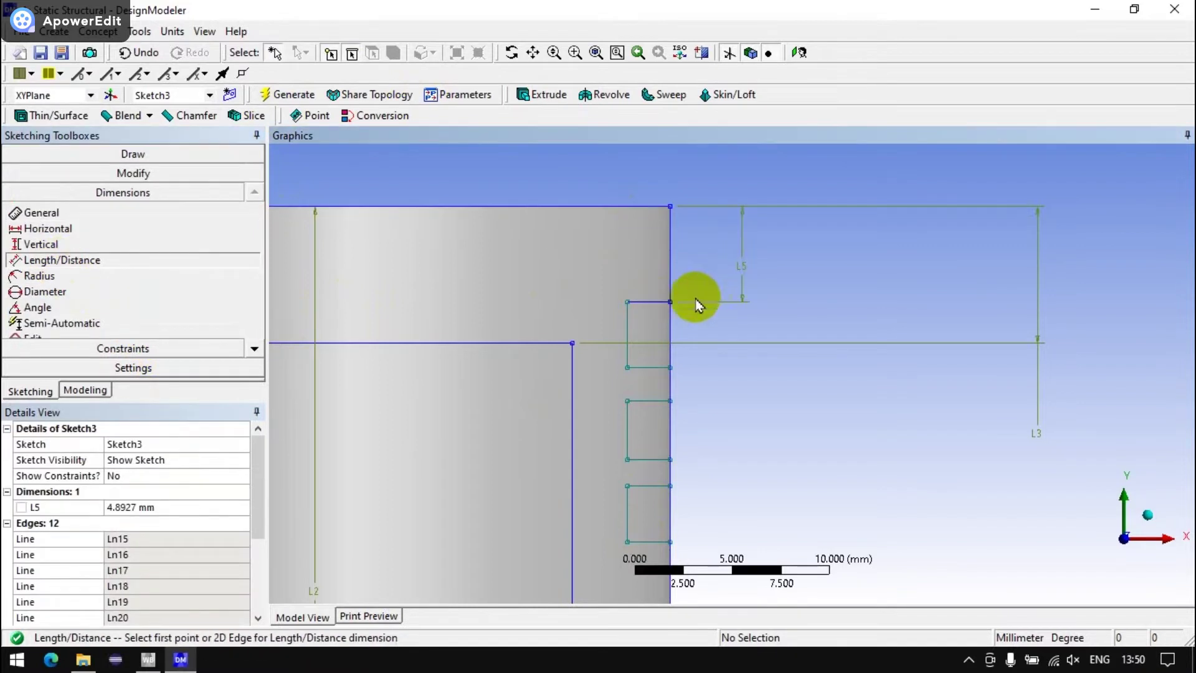
pyautogui.click(709, 352)
pyautogui.click(654, 368)
pyautogui.click(654, 400)
pyautogui.click(730, 390)
pyautogui.click(661, 402)
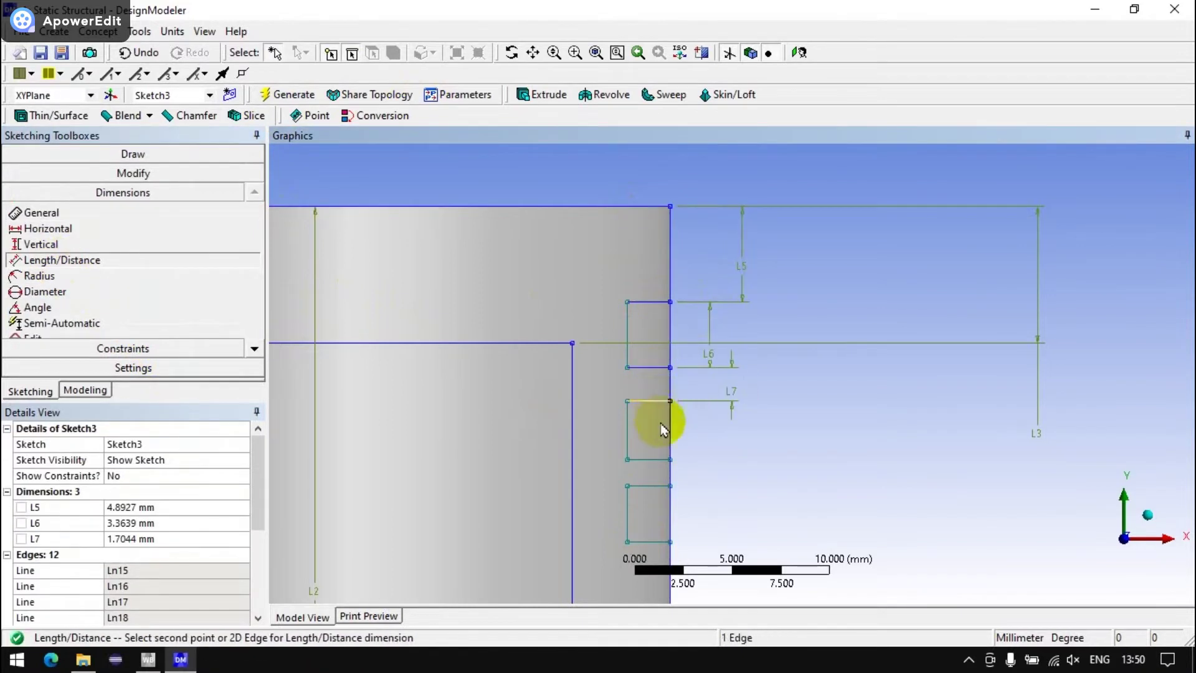
pyautogui.click(660, 459)
# Step: Dimension the remaining grooves with L8, L9, L10 and the groove depth L11
pyautogui.click(730, 456)
pyautogui.click(648, 459)
pyautogui.click(649, 486)
pyautogui.click(762, 477)
pyautogui.click(651, 542)
pyautogui.click(822, 530)
pyautogui.click(670, 515)
pyautogui.click(737, 509)
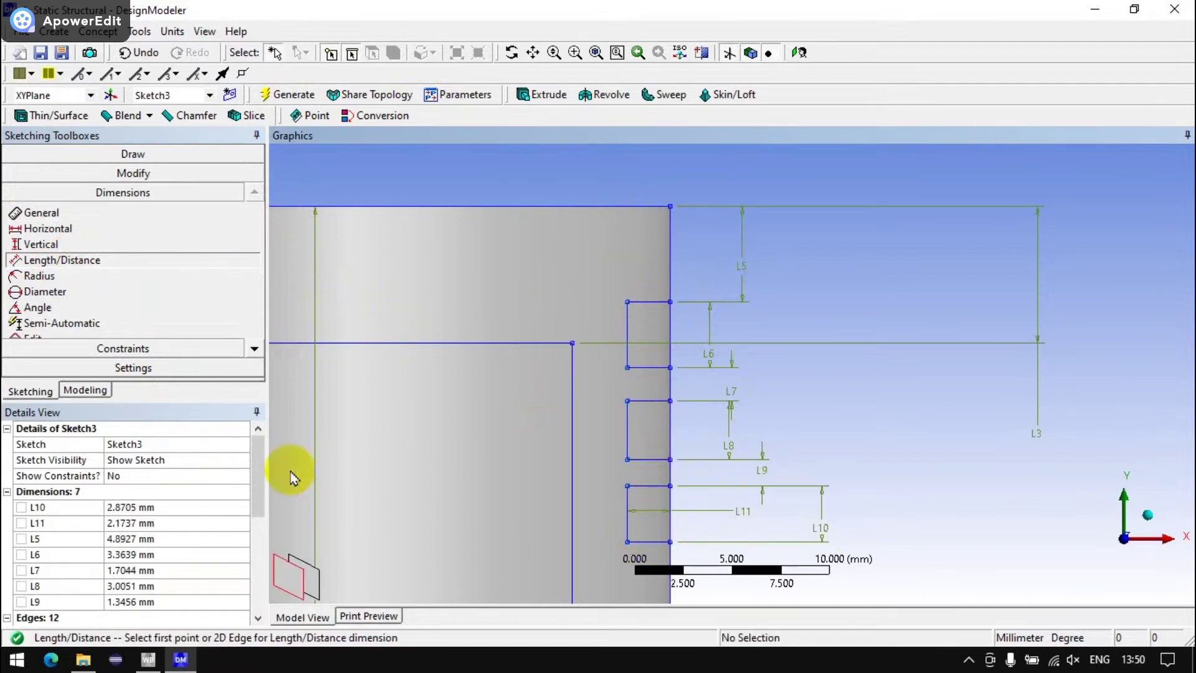
# Step: Set the groove dimensions to 2 mm and L5 to 4 mm
pyautogui.scroll(-3, 80, 459)
pyautogui.scroll(2, 130, 472)
pyautogui.scroll(2, 130, 471)
pyautogui.click(129, 506)
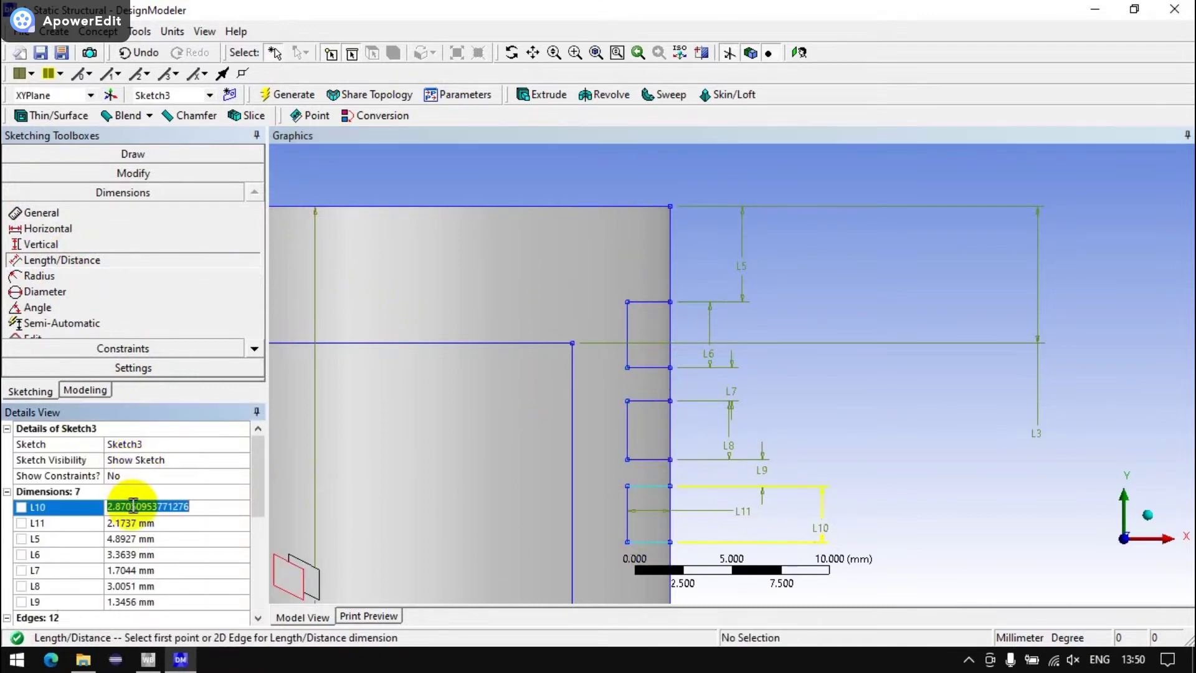
pyautogui.click(130, 523)
pyautogui.write('2')
pyautogui.click(130, 538)
pyautogui.write('22')
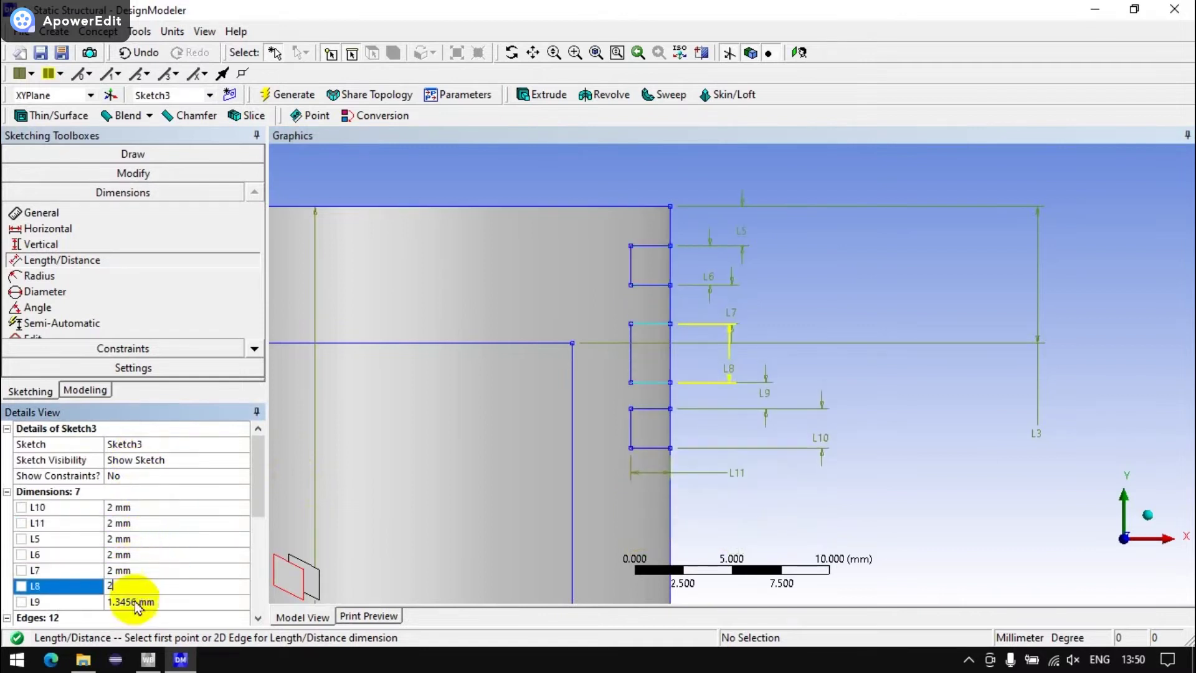
pyautogui.click(137, 523)
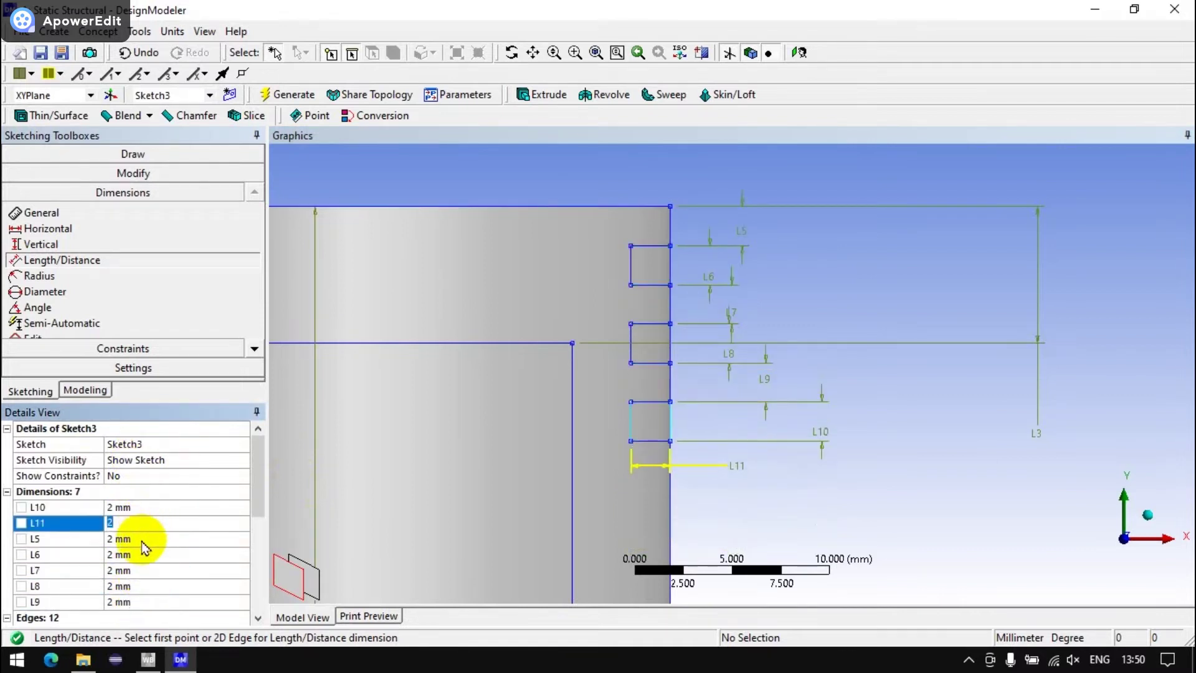
pyautogui.click(138, 538)
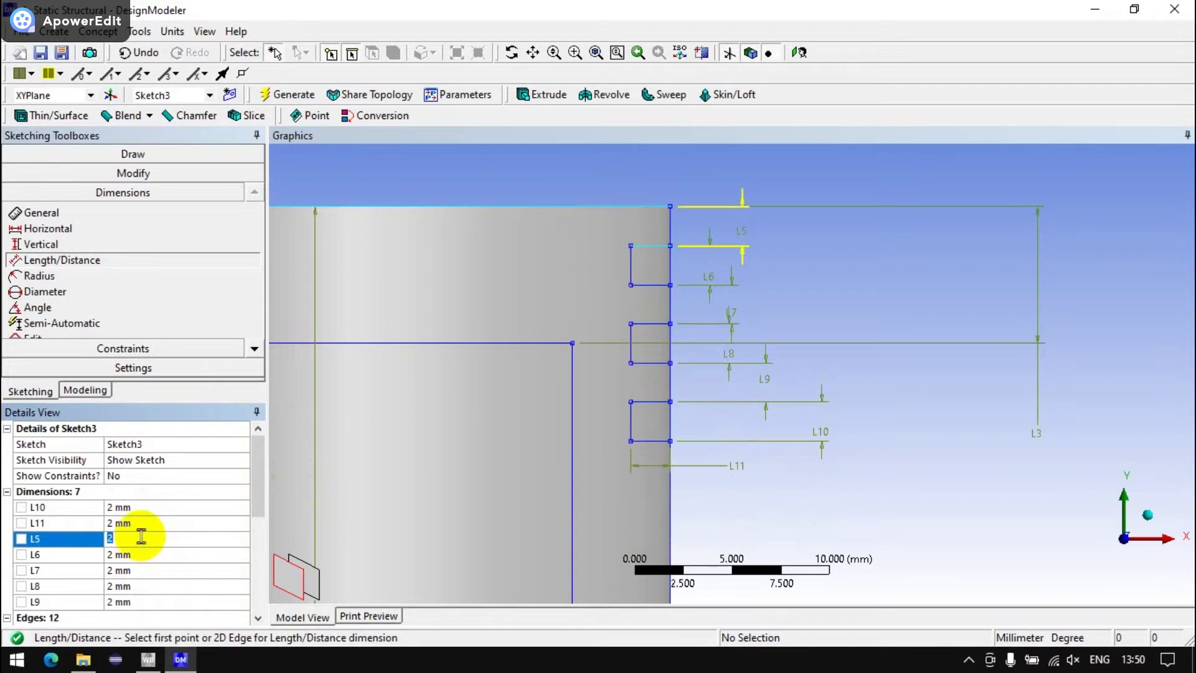
pyautogui.write('4')
pyautogui.click(146, 553)
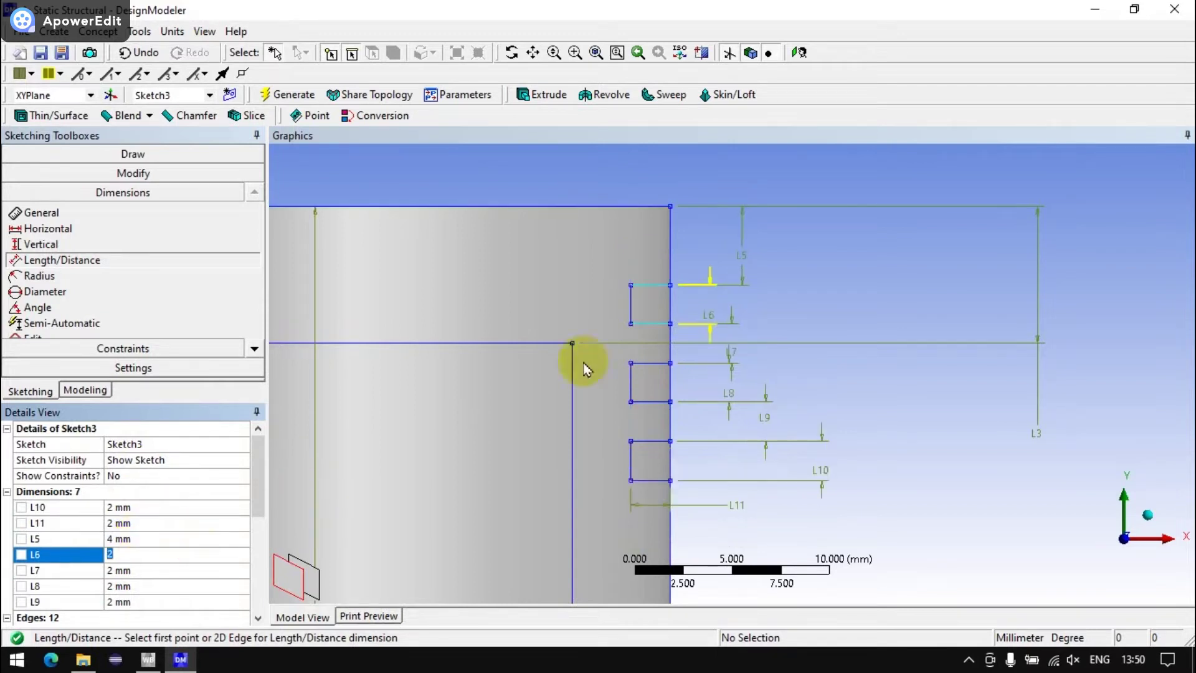
pyautogui.scroll(-5, 585, 369)
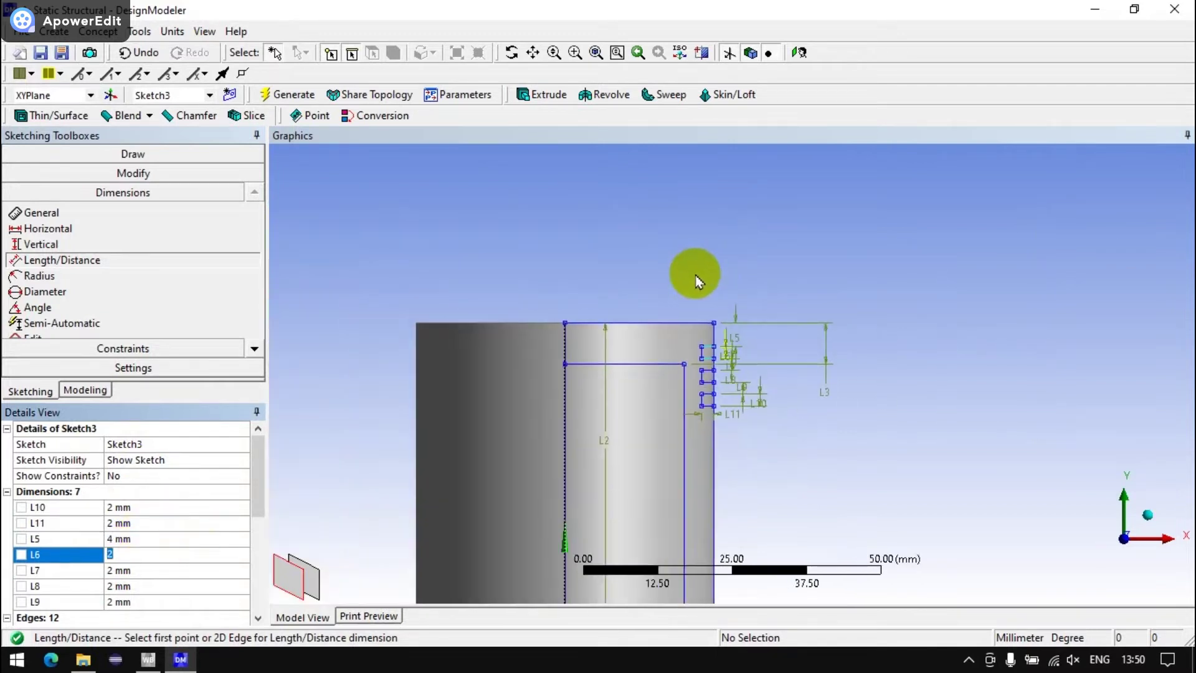
# Step: Revolve Sketch3 about the base line as Cut Material to cut the ring grooves
pyautogui.click(596, 96)
pyautogui.click(146, 475)
pyautogui.click(241, 462)
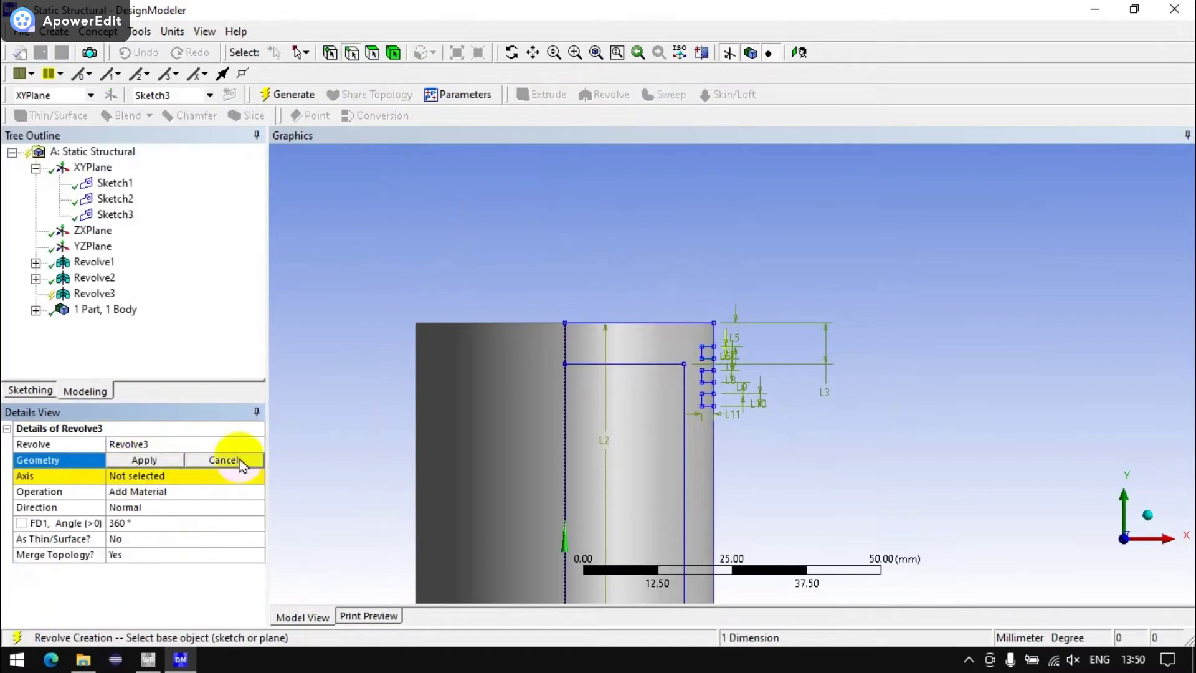
pyautogui.click(115, 214)
pyautogui.click(144, 459)
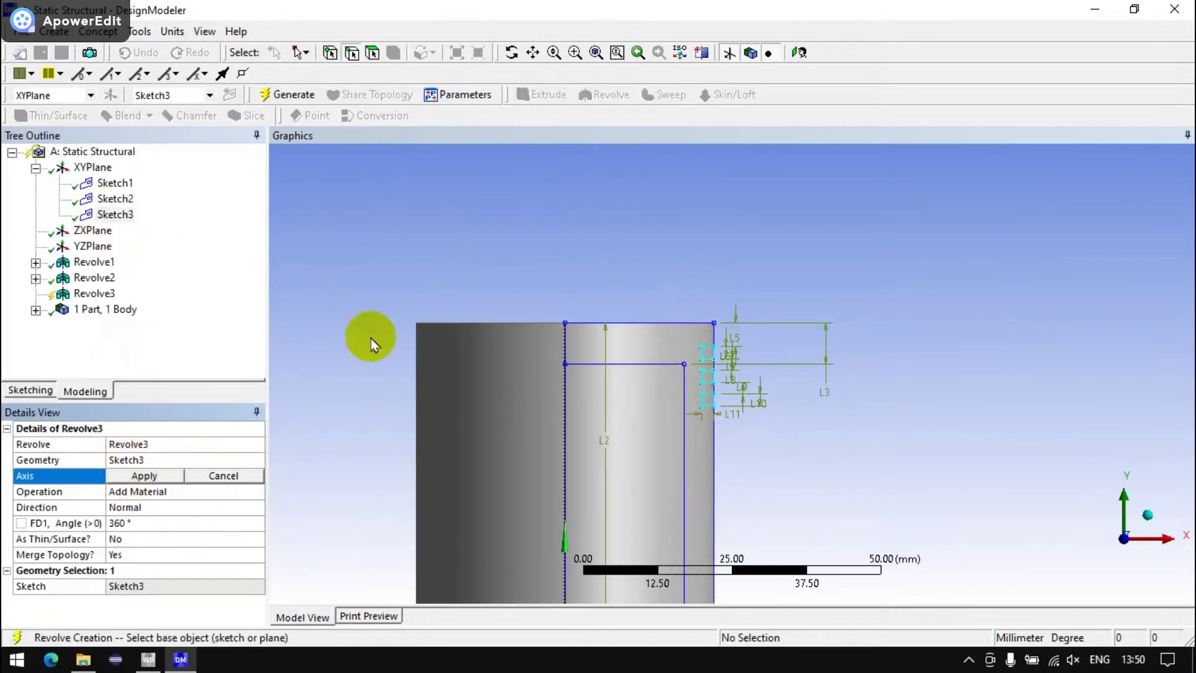
pyautogui.scroll(-2, 371, 337)
pyautogui.click(635, 549)
pyautogui.click(145, 476)
pyautogui.click(136, 491)
pyautogui.click(136, 518)
pyautogui.click(288, 94)
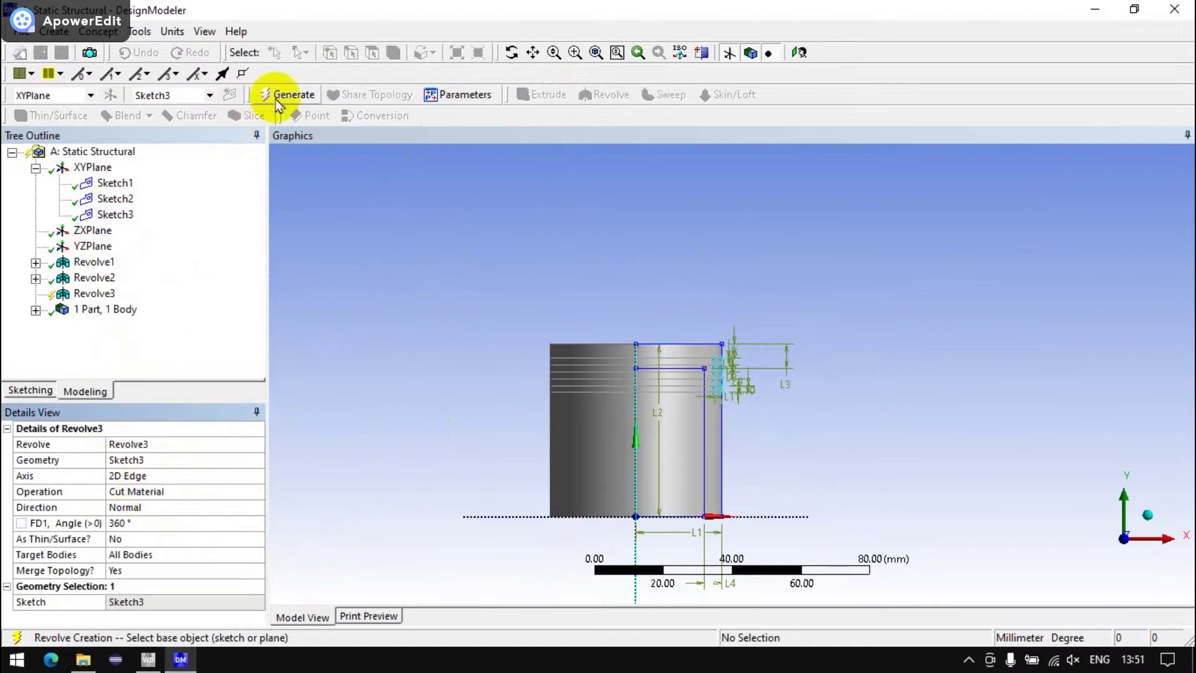
pyautogui.scroll(2, 539, 353)
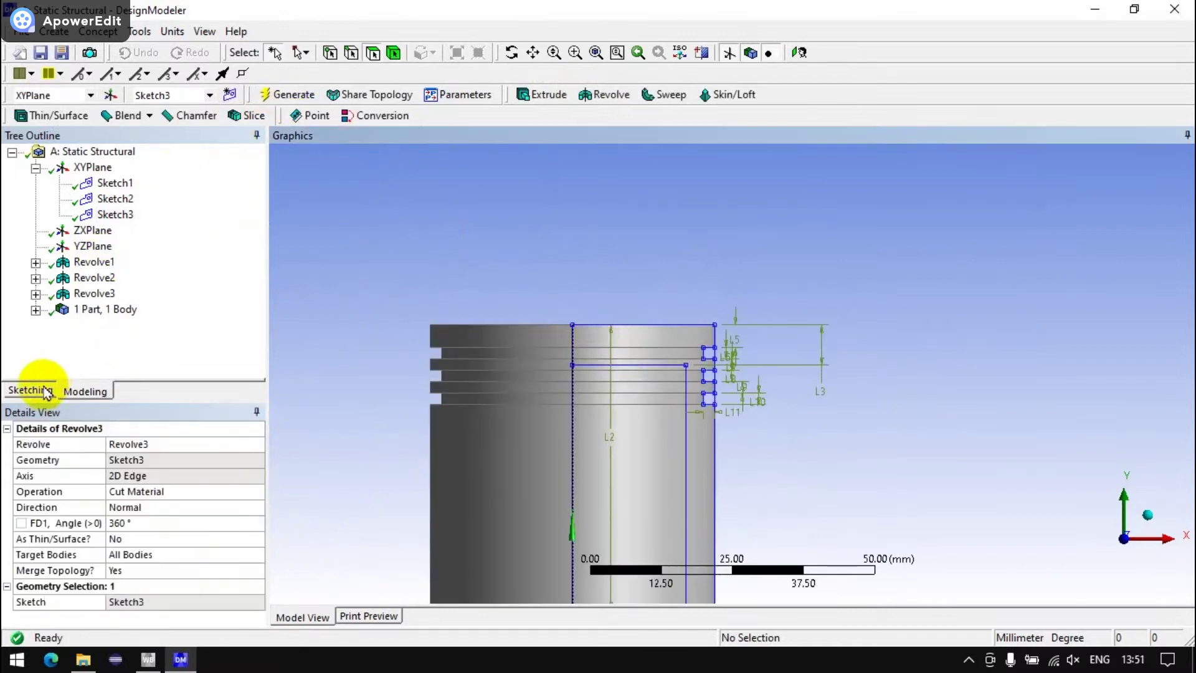
# Step: Create a fourth XY-plane sketch with a circle centred on the vertical axis
pyautogui.click(93, 167)
pyautogui.click(230, 94)
pyautogui.scroll(-2, 405, 311)
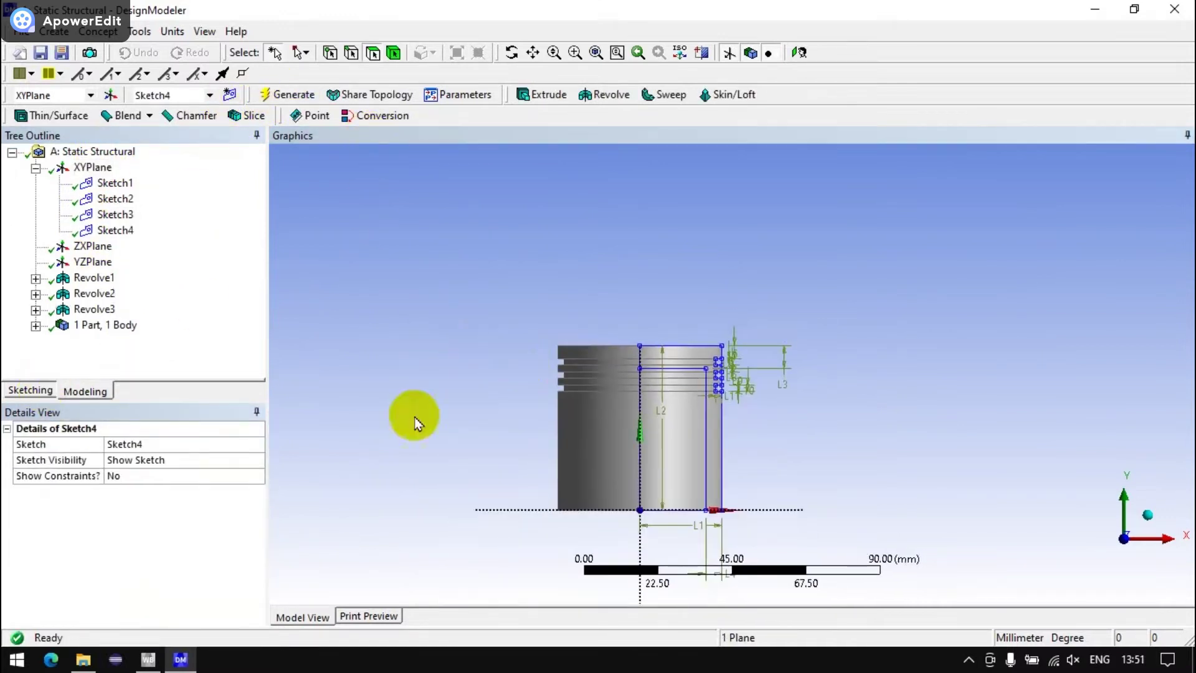
pyautogui.click(30, 390)
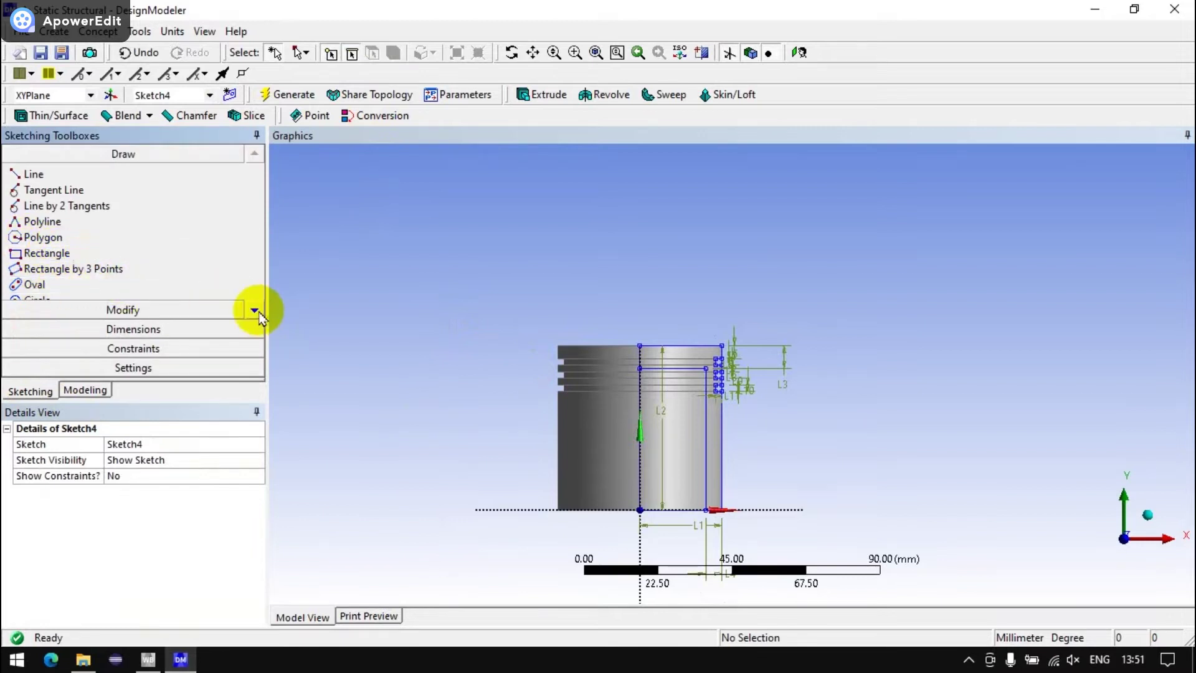
pyautogui.click(257, 311)
pyautogui.click(88, 288)
pyautogui.click(641, 461)
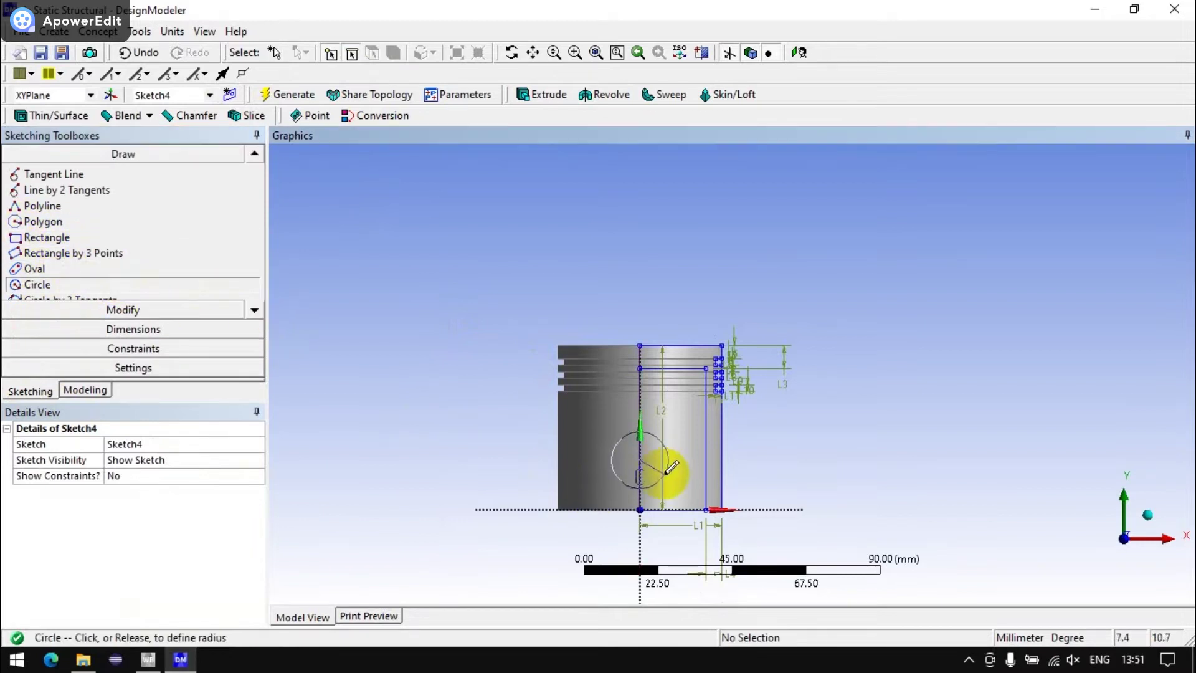
pyautogui.click(671, 468)
# Step: Dimension the circle with diameter D12 = 20 mm and height L13 = 15 mm above the base
pyautogui.click(134, 329)
pyautogui.click(44, 291)
pyautogui.click(619, 474)
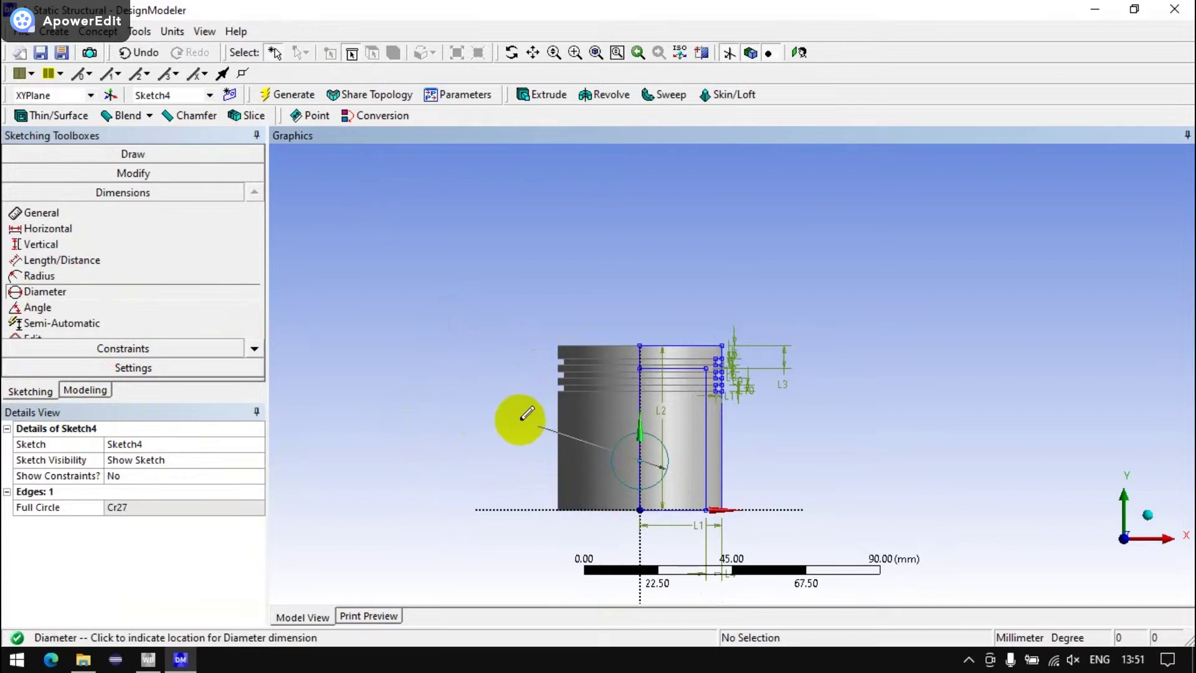
pyautogui.click(527, 414)
pyautogui.click(61, 260)
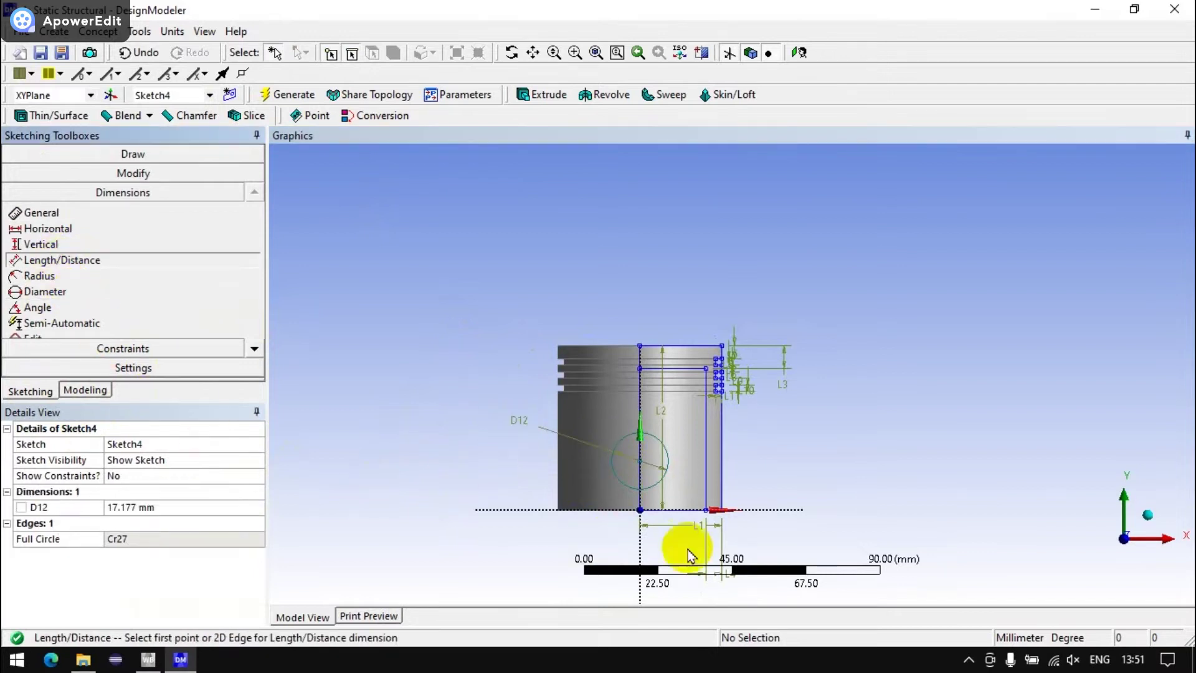
pyautogui.click(641, 467)
pyautogui.click(561, 509)
pyautogui.click(522, 489)
pyautogui.click(144, 506)
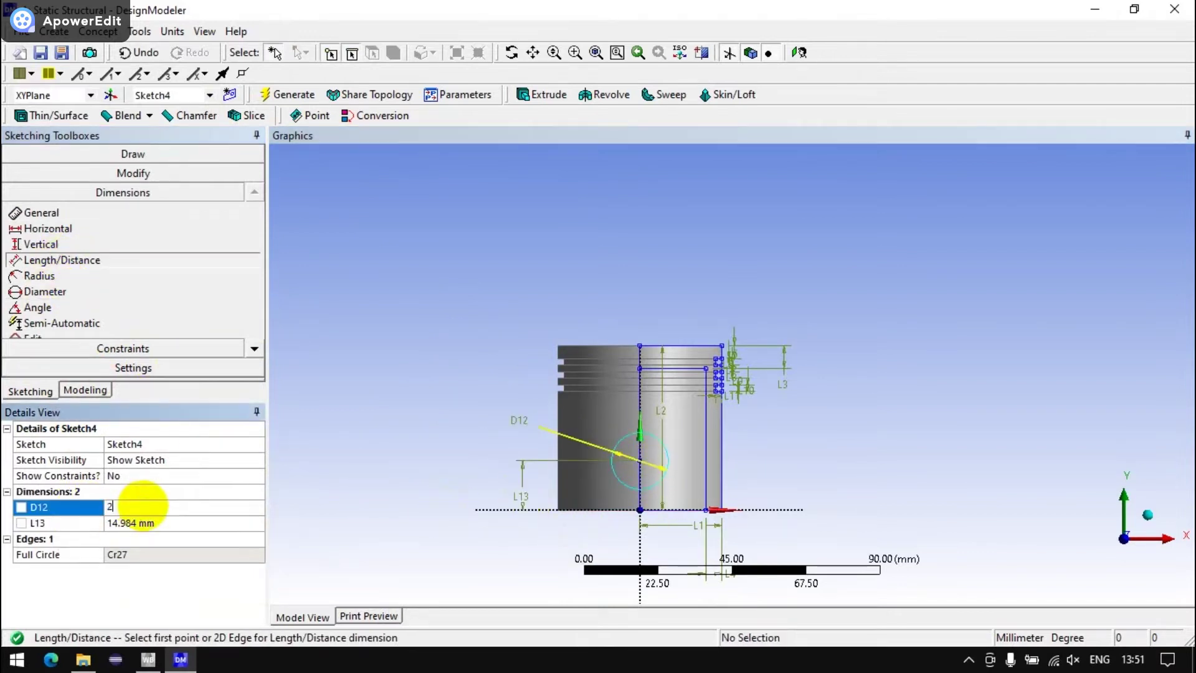
pyautogui.write('0')
pyautogui.click(161, 521)
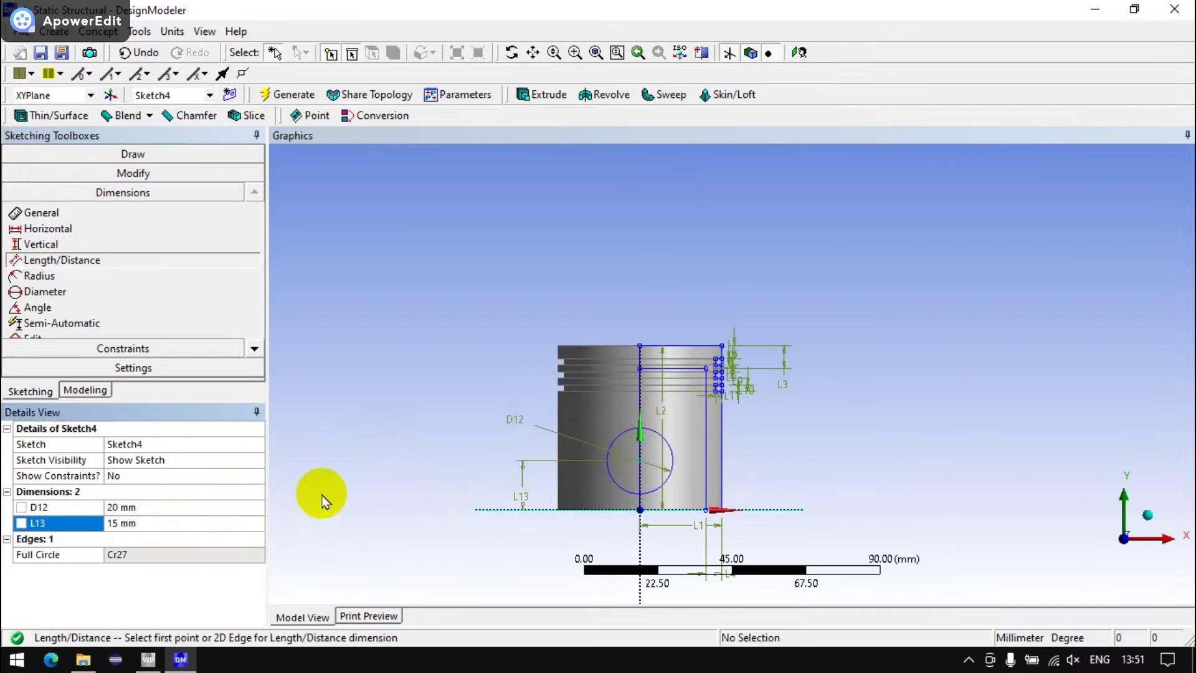
# Step: Extrude Sketch4 symmetrically as Cut Material through the piston to form the pin hole
pyautogui.click(541, 95)
pyautogui.click(145, 460)
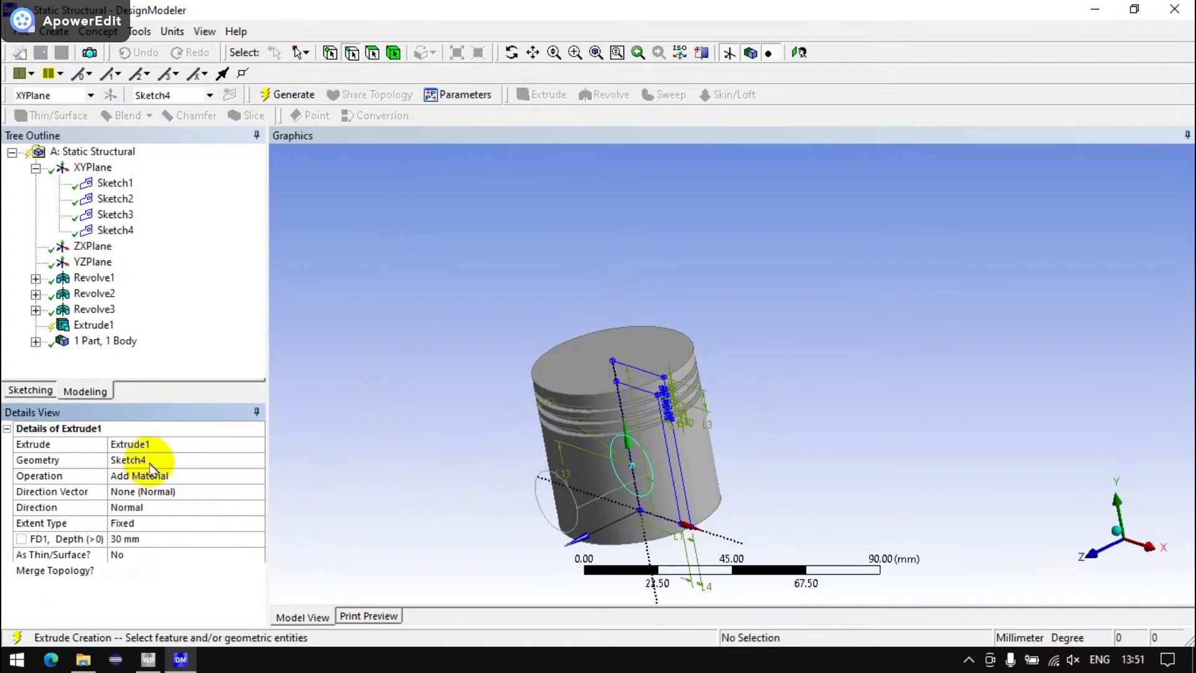
pyautogui.click(152, 481)
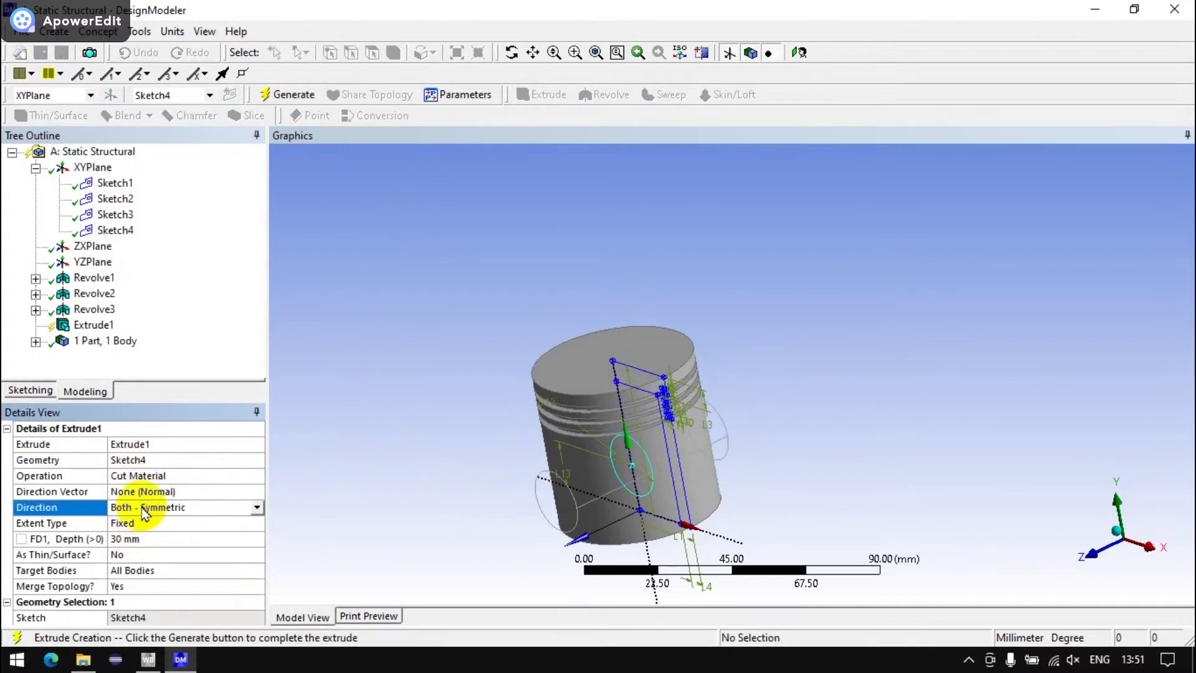
pyautogui.click(311, 107)
pyautogui.moveTo(681, 334); pyautogui.dragTo(588, 334, button='middle')
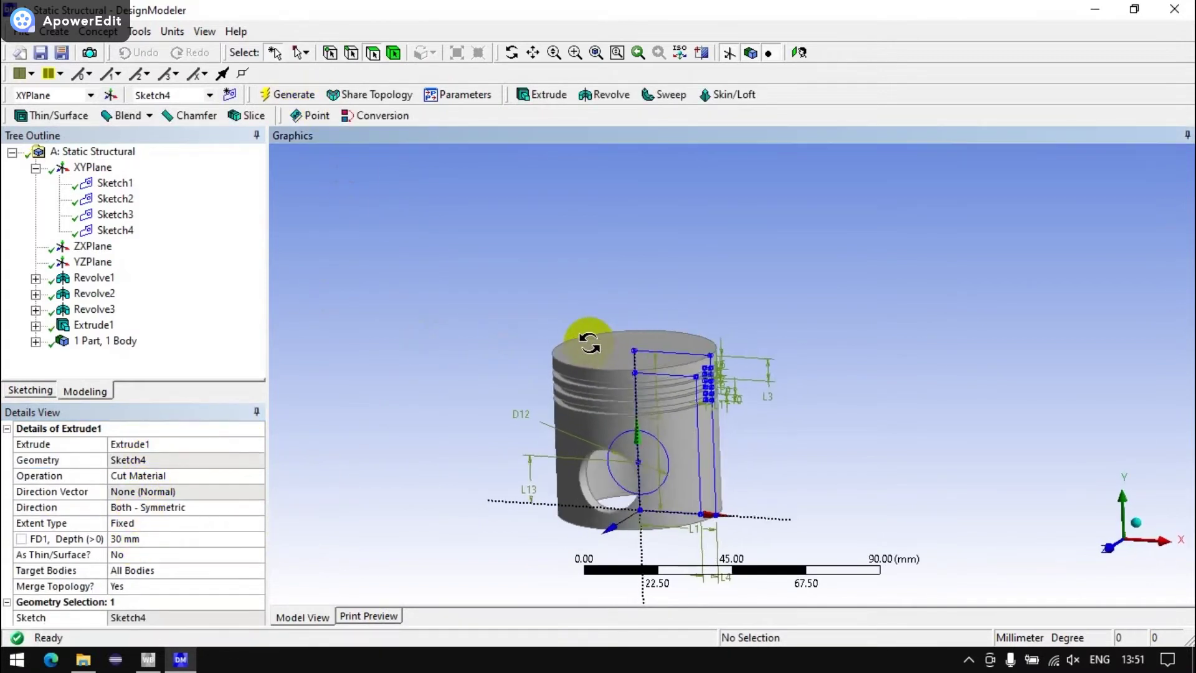
pyautogui.click(1111, 557)
# Step: Create Sketch5 on the XY plane with two concentric circles centred on the pin hole
pyautogui.click(229, 94)
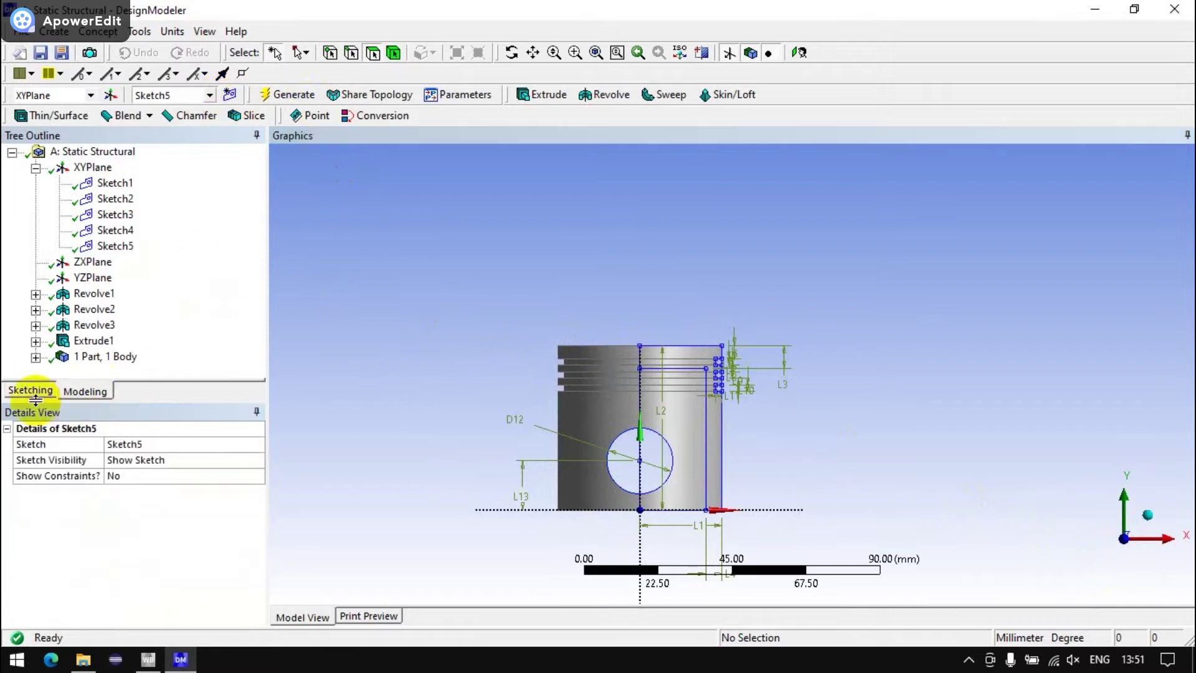
pyautogui.click(28, 391)
pyautogui.click(55, 300)
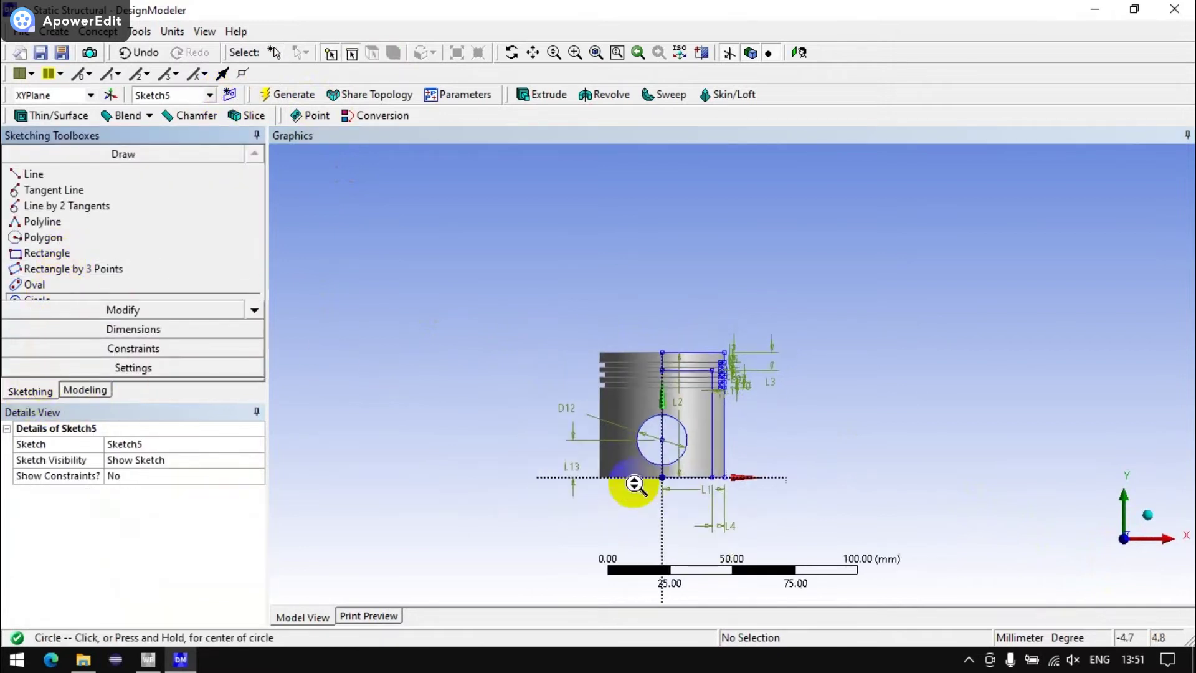
pyautogui.scroll(1, 623, 482)
pyautogui.click(617, 482)
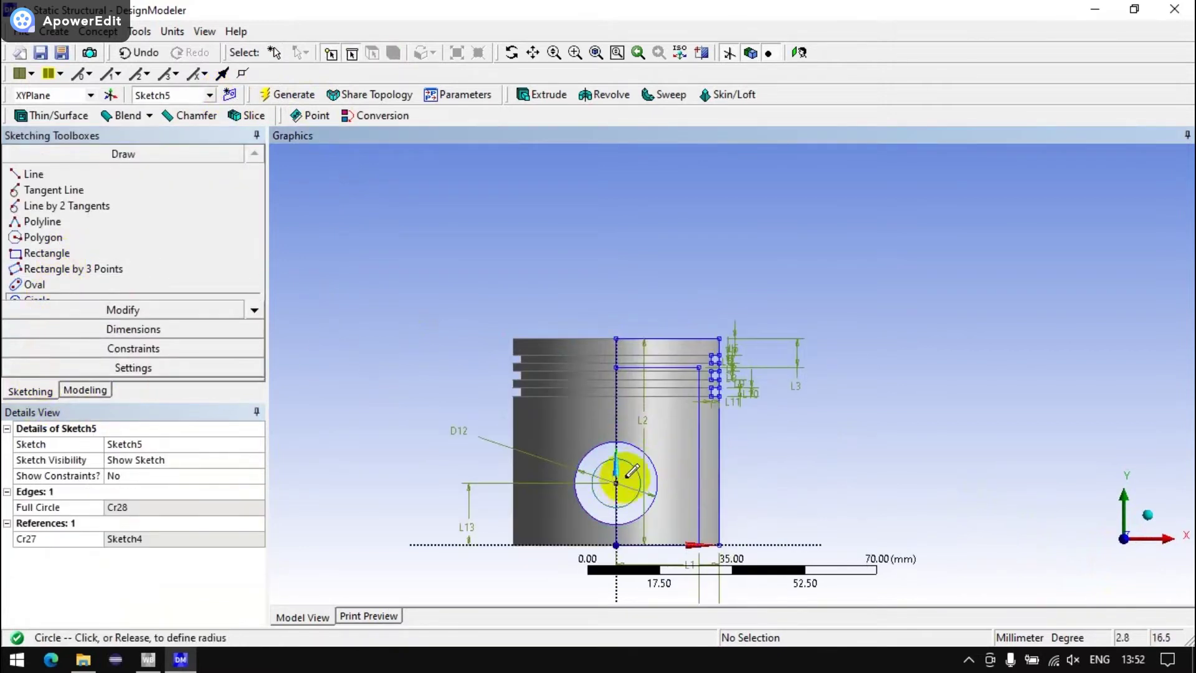
pyautogui.click(648, 453)
# Step: Dimension both circle diameters and set the outer diameter D14 to 20 mm
pyautogui.click(133, 329)
pyautogui.click(43, 291)
pyautogui.click(611, 465)
pyautogui.click(436, 413)
pyautogui.click(601, 467)
pyautogui.click(441, 379)
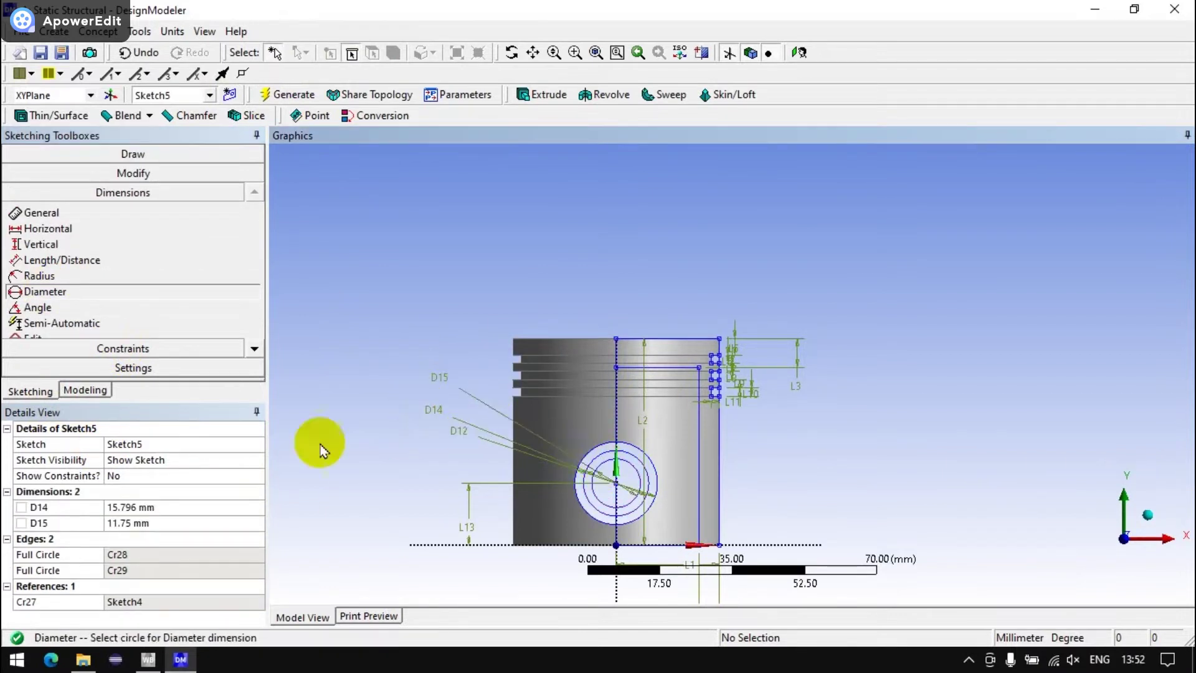
pyautogui.click(163, 502)
pyautogui.write('20')
pyautogui.click(164, 522)
pyautogui.write('1')
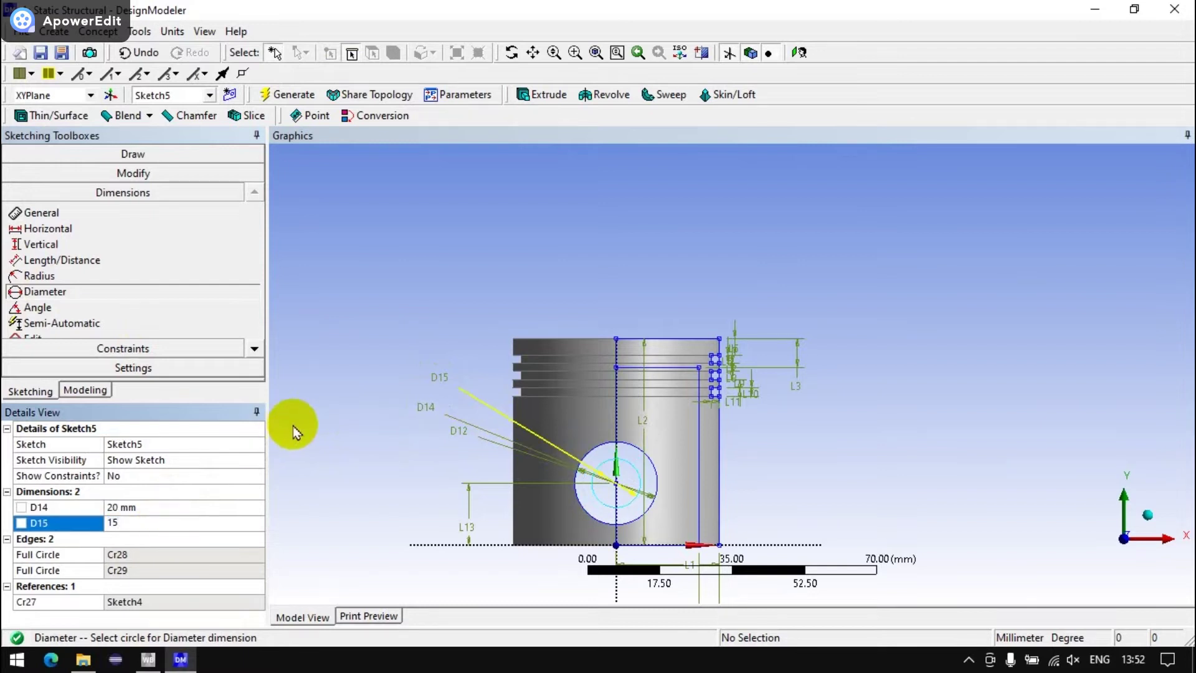
# Step: Extrude Sketch5 22.5 mm symmetrically both ways to add the pin bosses
pyautogui.click(550, 95)
pyautogui.moveTo(601, 281)
pyautogui.mouseDown(button='middle')
pyautogui.moveTo(533, 259)
pyautogui.moveTo(470, 283)
pyautogui.moveTo(512, 278)
pyautogui.moveTo(499, 293)
pyautogui.mouseUp(button='middle')
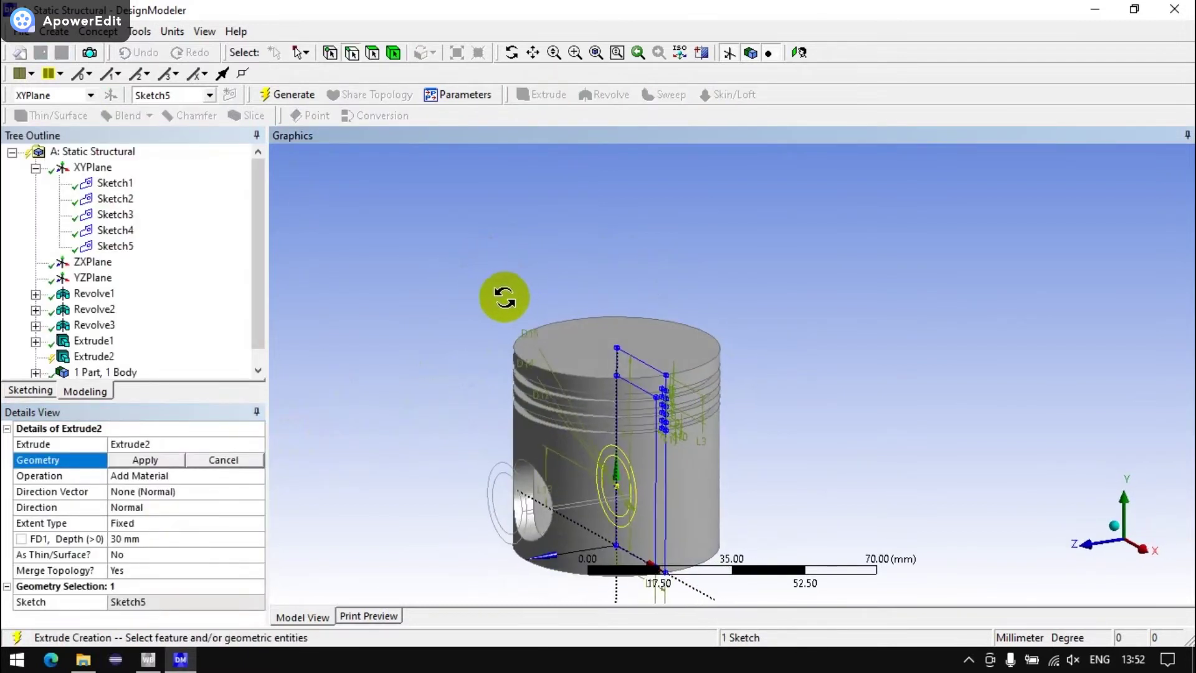
pyautogui.click(137, 537)
pyautogui.click(376, 479)
pyautogui.write('22.')
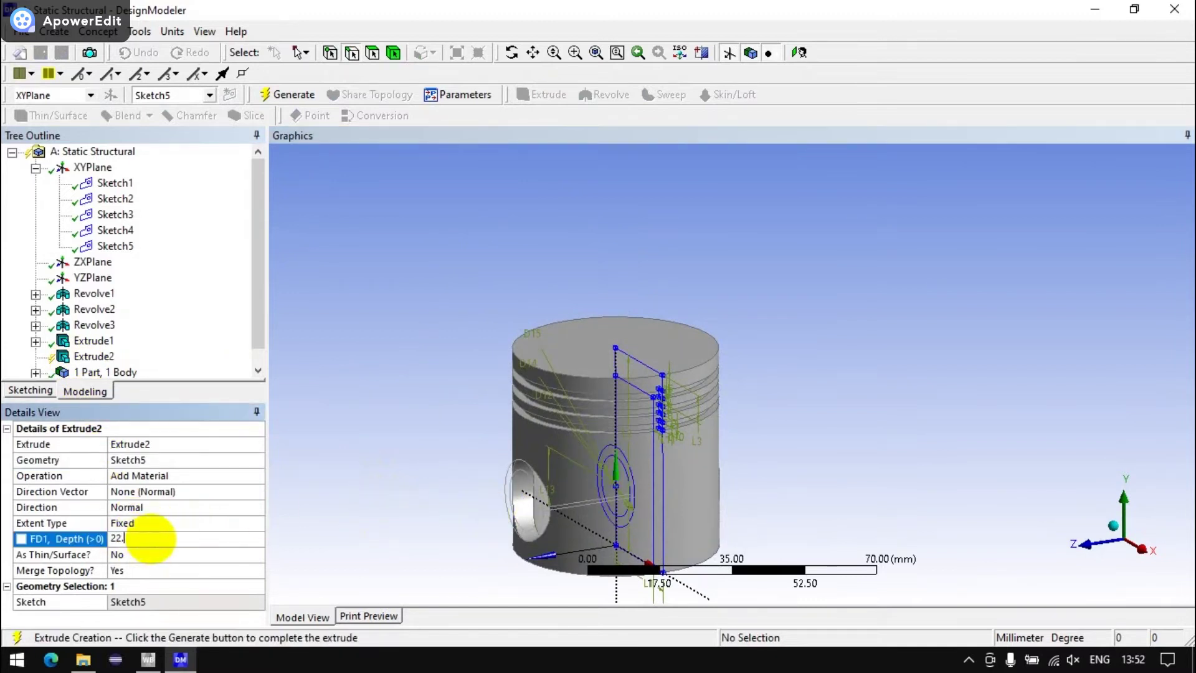
pyautogui.write('5')
pyautogui.click(476, 521)
pyautogui.moveTo(476, 521)
pyautogui.mouseDown(button='middle')
pyautogui.moveTo(725, 424)
pyautogui.moveTo(427, 494)
pyautogui.mouseUp(button='middle')
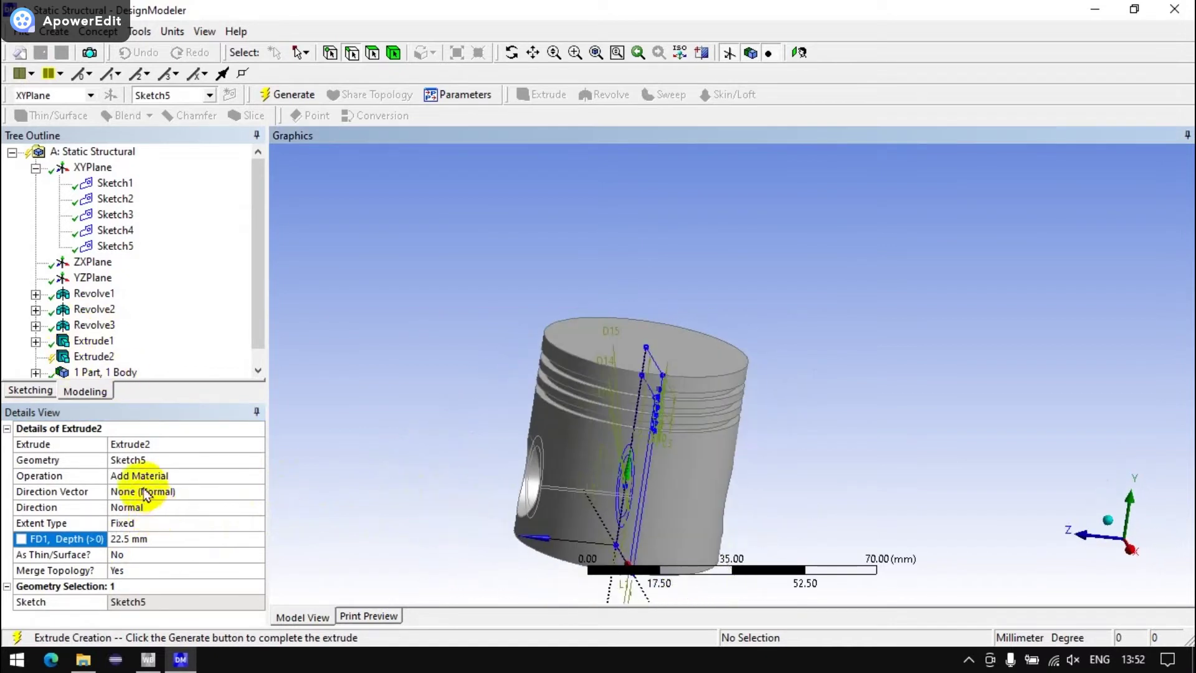
pyautogui.doubleClick(137, 508)
pyautogui.doubleClick(137, 509)
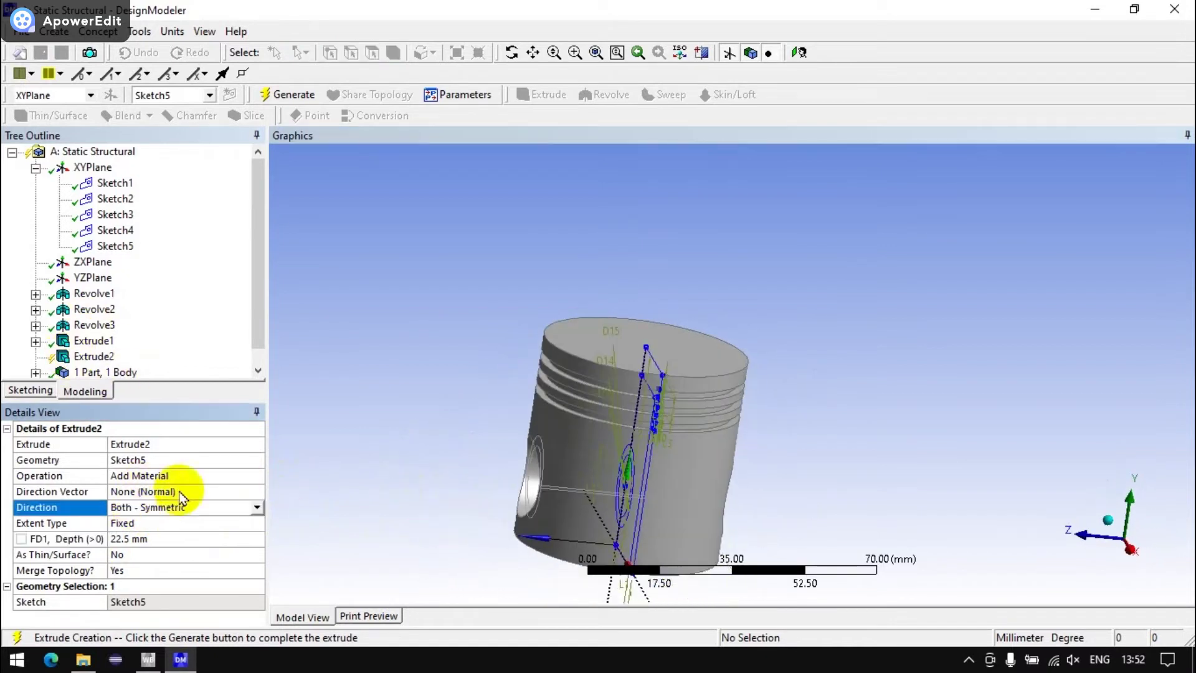
pyautogui.press('F5')
pyautogui.moveTo(475, 299)
pyautogui.mouseDown(button='middle')
pyautogui.moveTo(727, 356)
pyautogui.moveTo(783, 259)
pyautogui.moveTo(414, 259)
pyautogui.mouseUp(button='middle')
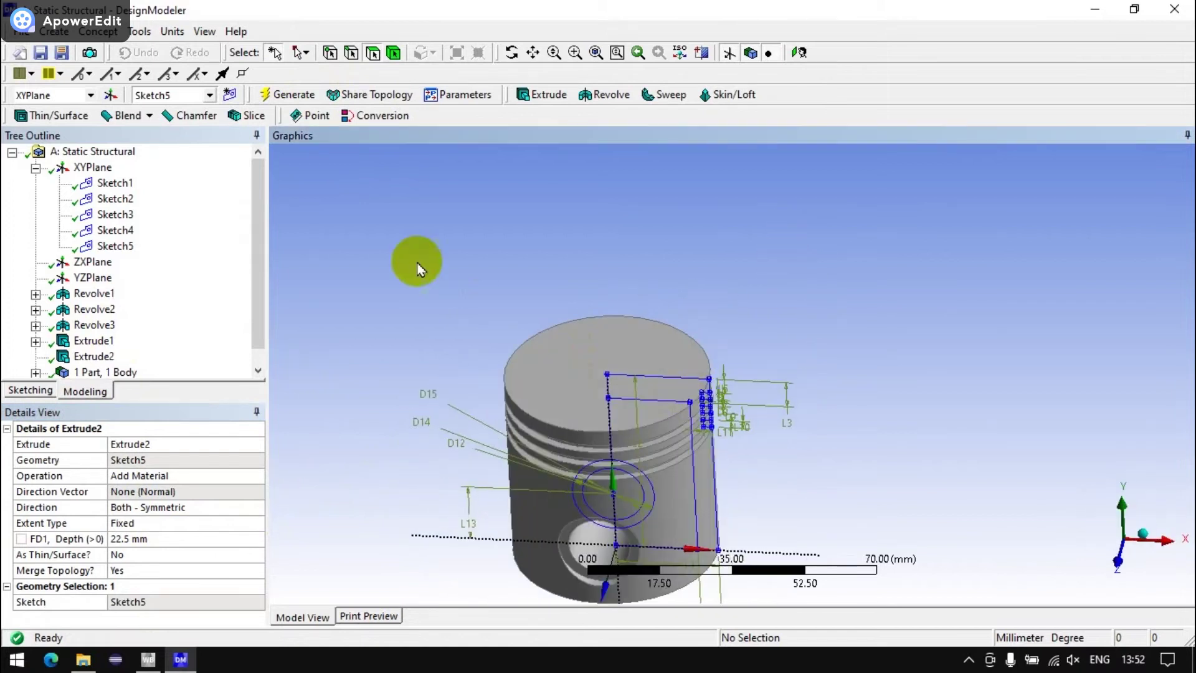
# Step: Cut Sketch5 12.5 mm both-symmetric to bore through the pin bosses
pyautogui.click(115, 245)
pyautogui.click(539, 94)
pyautogui.click(149, 460)
pyautogui.click(147, 537)
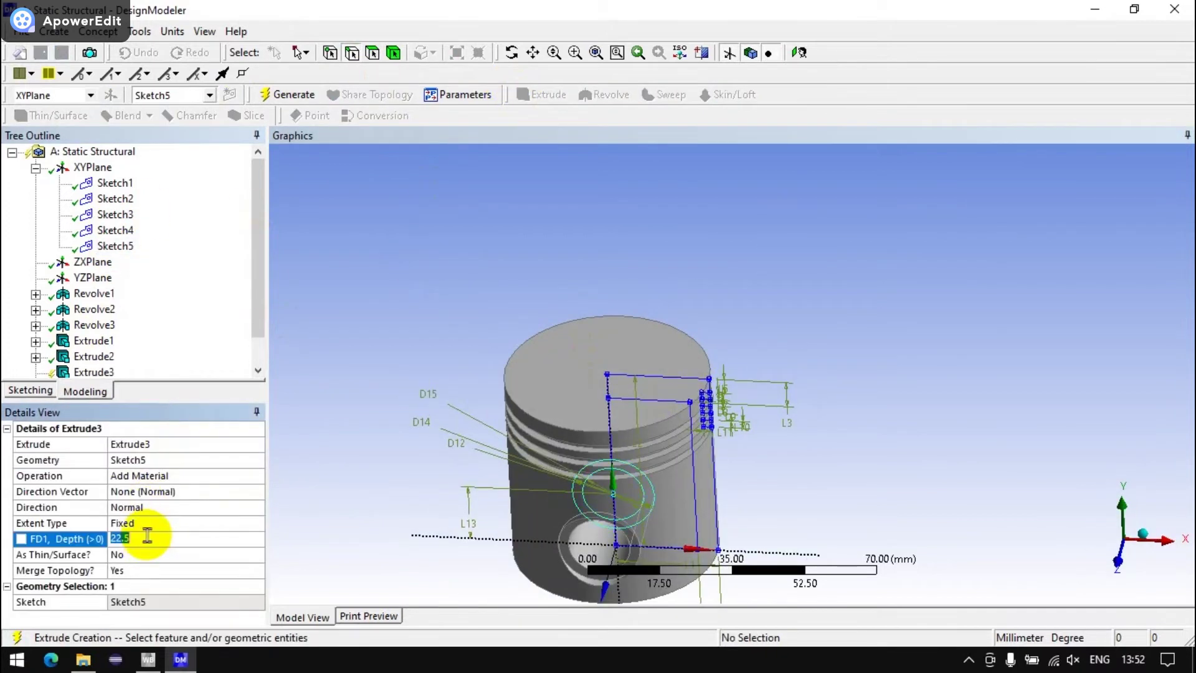
pyautogui.write('15')
pyautogui.click(148, 492)
pyautogui.doubleClick(137, 509)
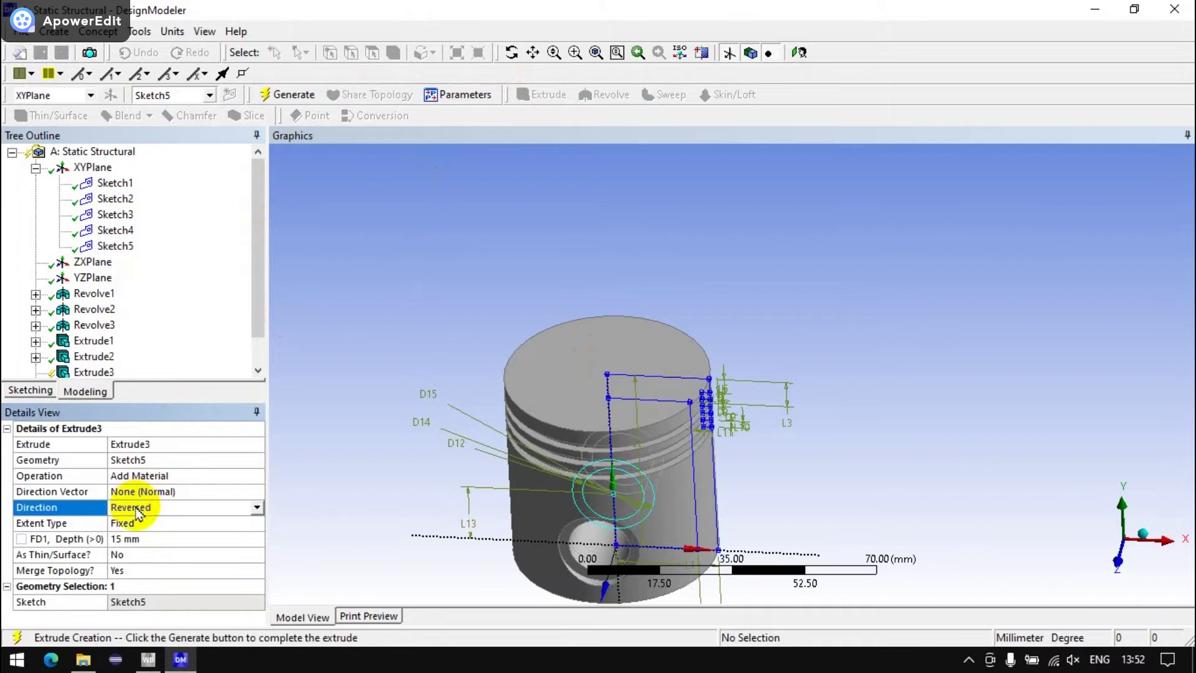
pyautogui.moveTo(436, 349); pyautogui.dragTo(494, 297, button='middle')
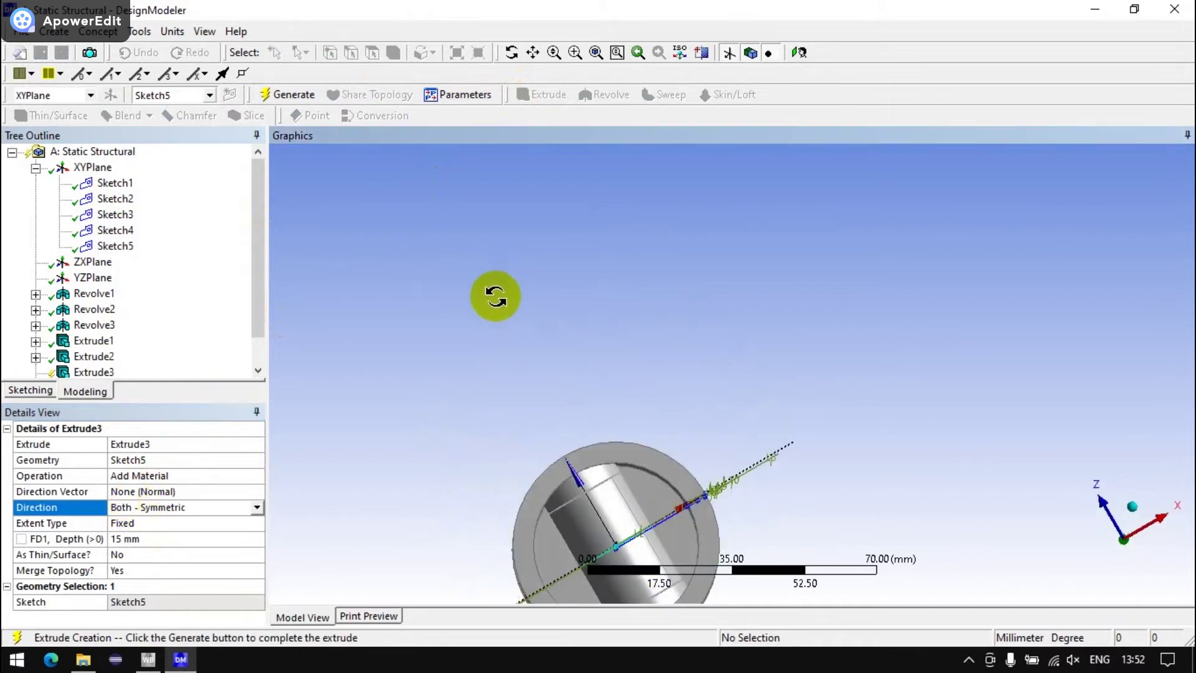
pyautogui.click(160, 539)
pyautogui.write('1')
pyautogui.click(400, 176)
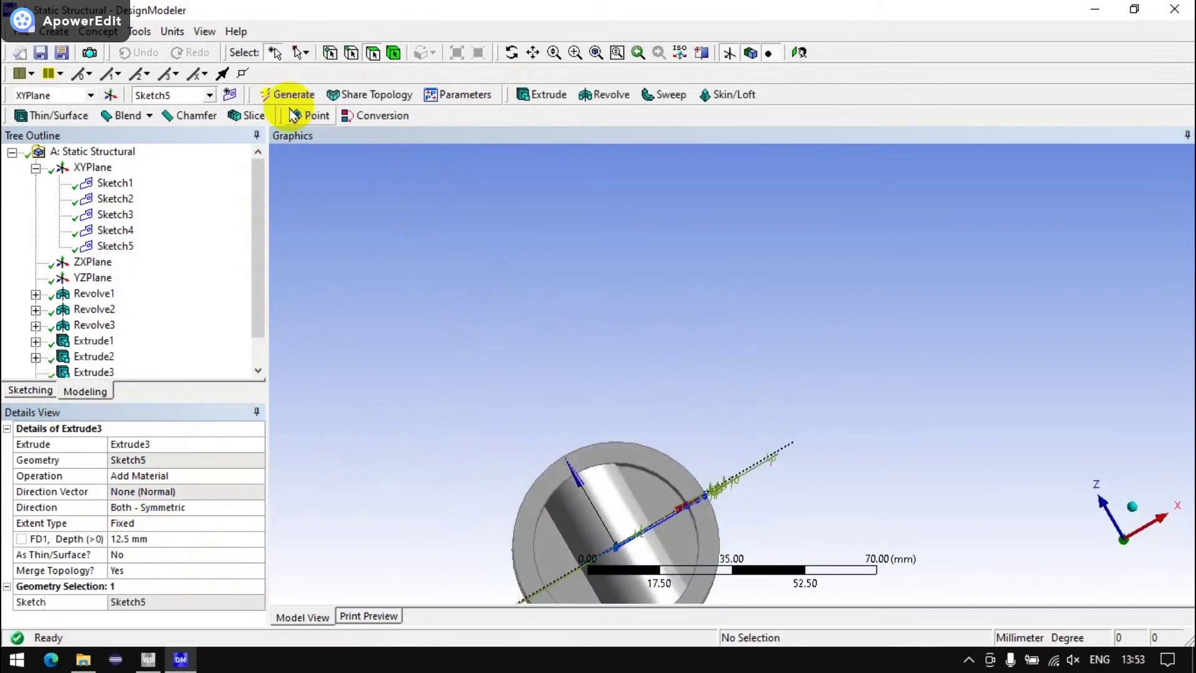
pyautogui.doubleClick(131, 477)
pyautogui.click(287, 95)
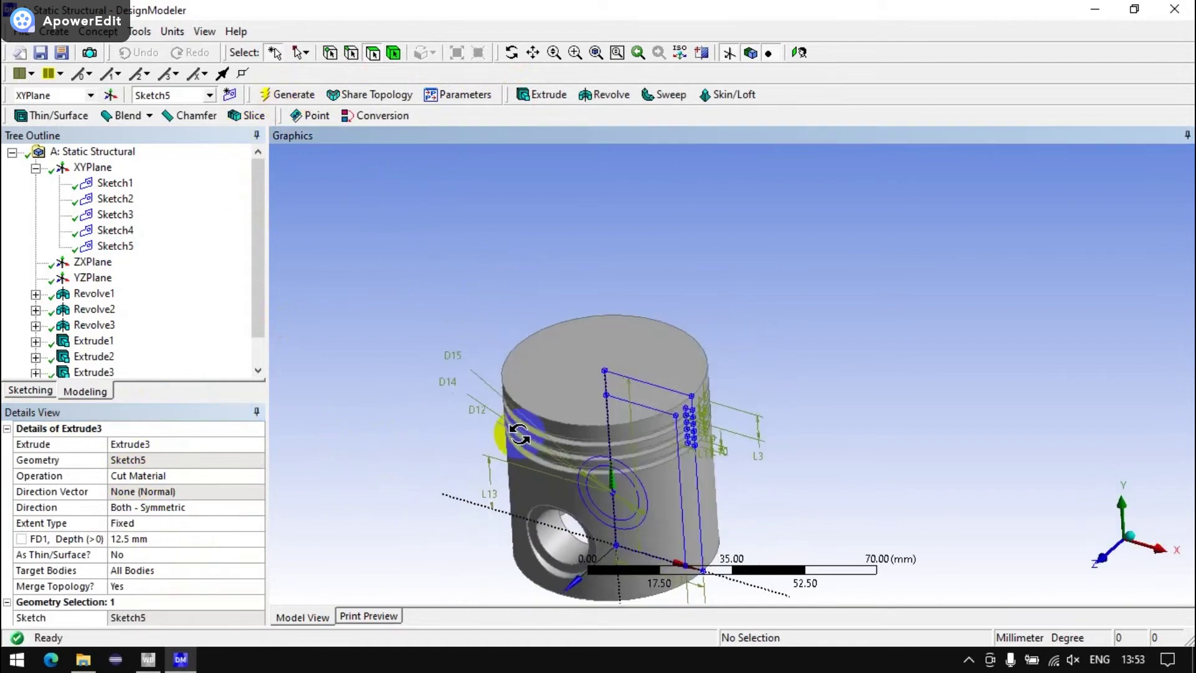
# Step: Round the pin-hole edges with a 3 mm fixed-radius blend
pyautogui.moveTo(625, 332)
pyautogui.mouseDown(button='middle')
pyautogui.moveTo(849, 182)
pyautogui.moveTo(917, 180)
pyautogui.mouseUp(button='middle')
pyautogui.click(122, 115)
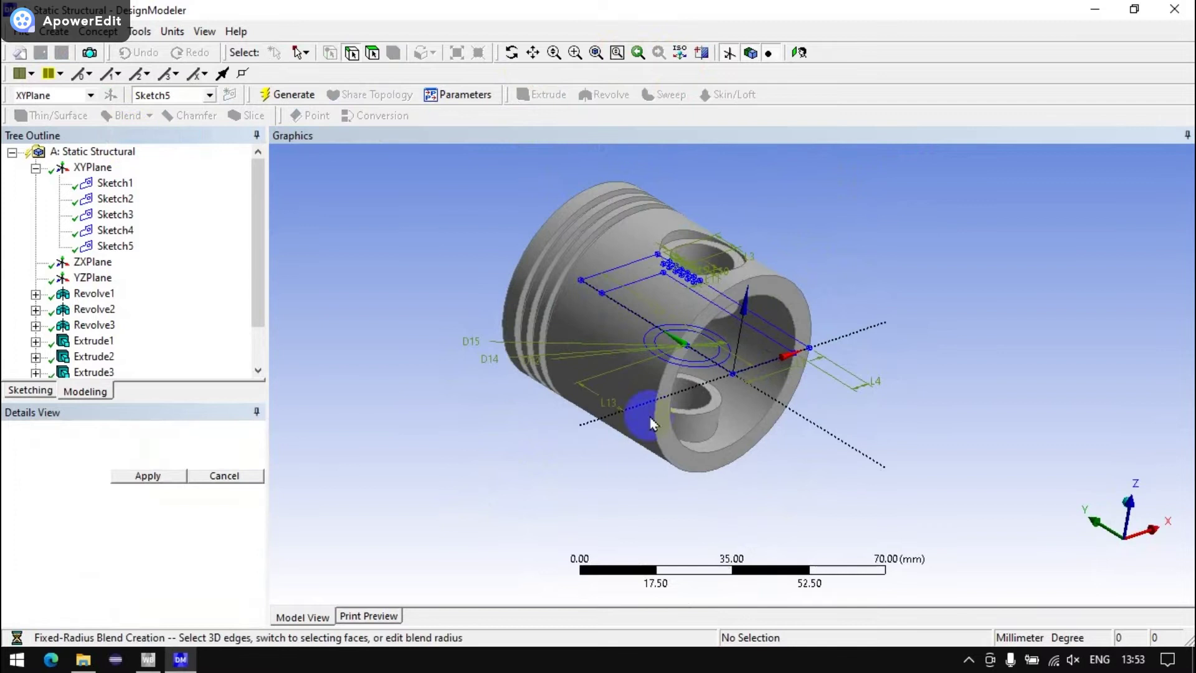
pyautogui.click(716, 450)
pyautogui.moveTo(716, 450)
pyautogui.mouseDown(button='middle')
pyautogui.moveTo(701, 286)
pyautogui.moveTo(641, 253)
pyautogui.mouseUp(button='middle')
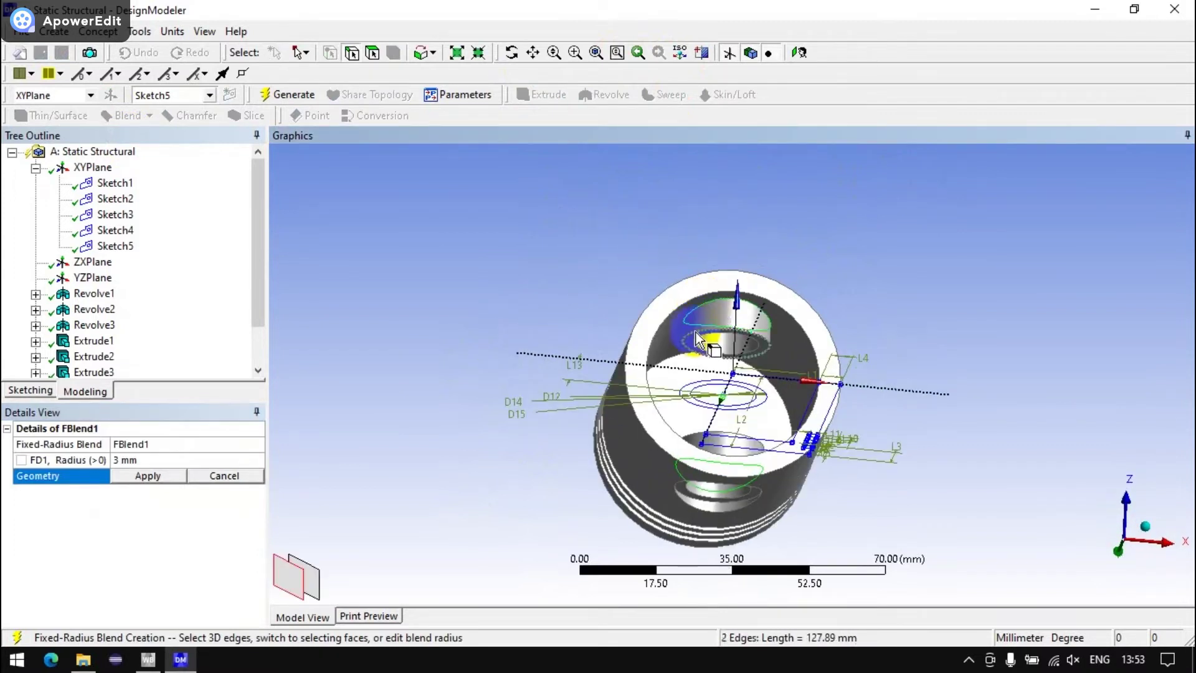
pyautogui.click(163, 475)
pyautogui.click(283, 95)
# Step: Add a 3 mm fixed-radius blend on the piston's top rim edge
pyautogui.moveTo(395, 219)
pyautogui.mouseDown(button='middle')
pyautogui.moveTo(525, 413)
pyautogui.moveTo(542, 514)
pyautogui.mouseUp(button='middle')
pyautogui.moveTo(686, 436)
pyautogui.mouseDown(button='middle')
pyautogui.moveTo(620, 347)
pyautogui.moveTo(547, 397)
pyautogui.mouseUp(button='middle')
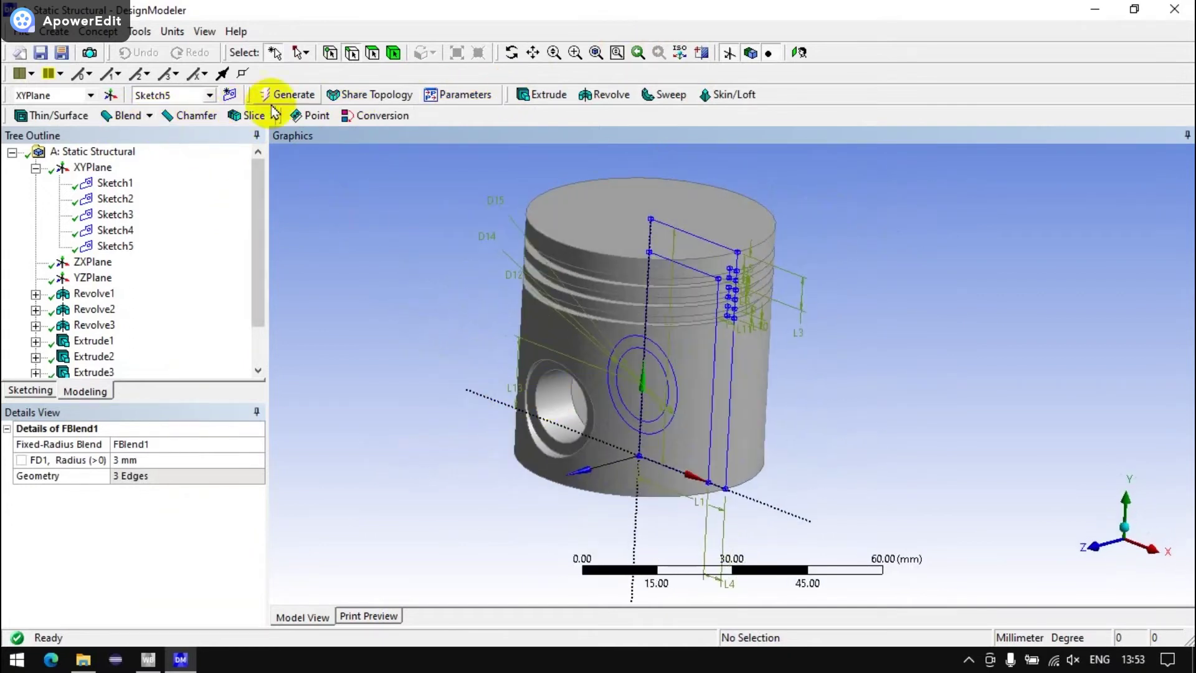
pyautogui.click(128, 116)
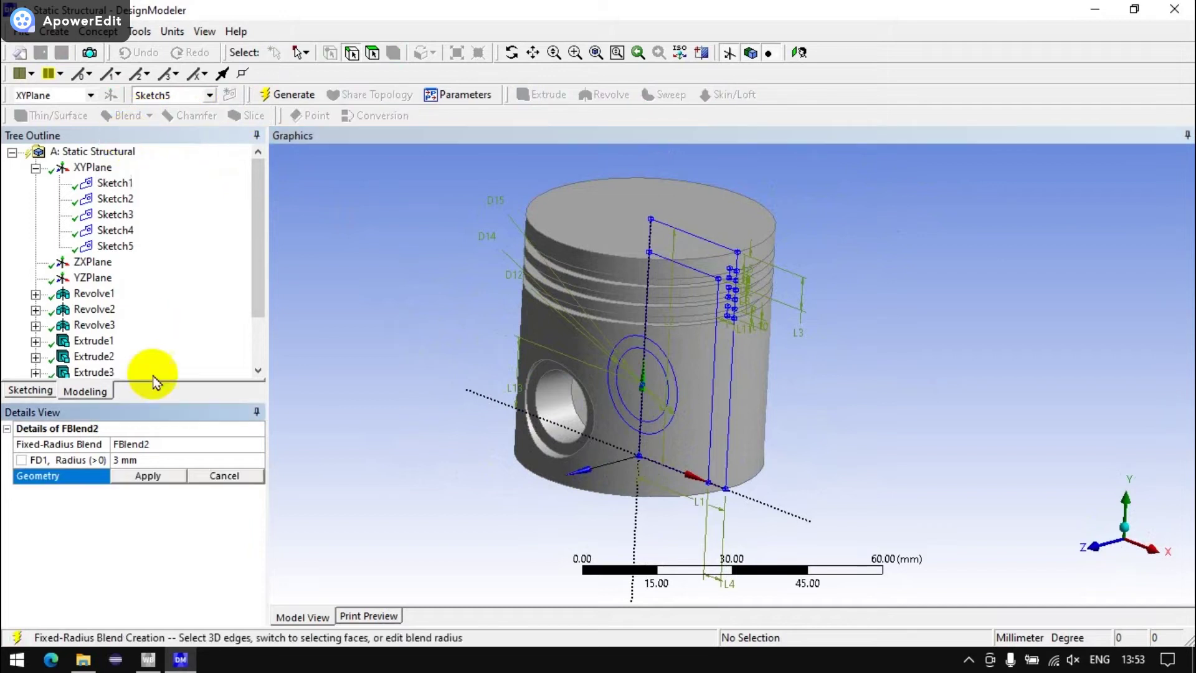
pyautogui.click(592, 253)
pyautogui.click(152, 475)
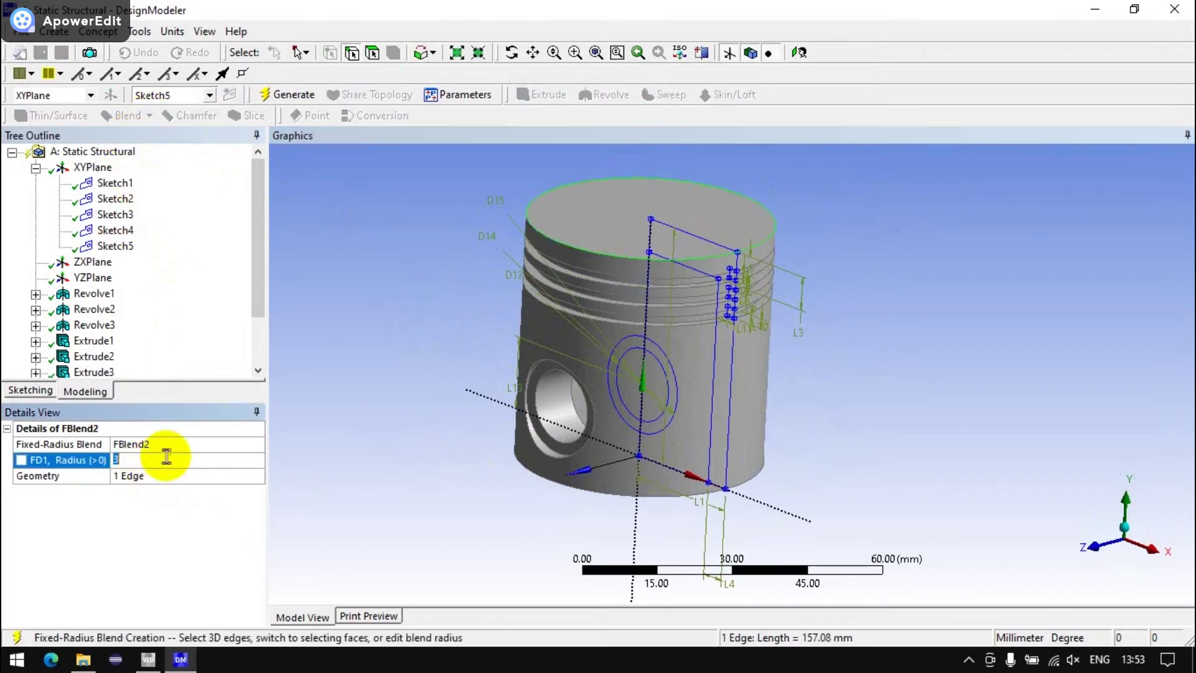
pyautogui.write('1')
pyautogui.click(154, 459)
pyautogui.write('2')
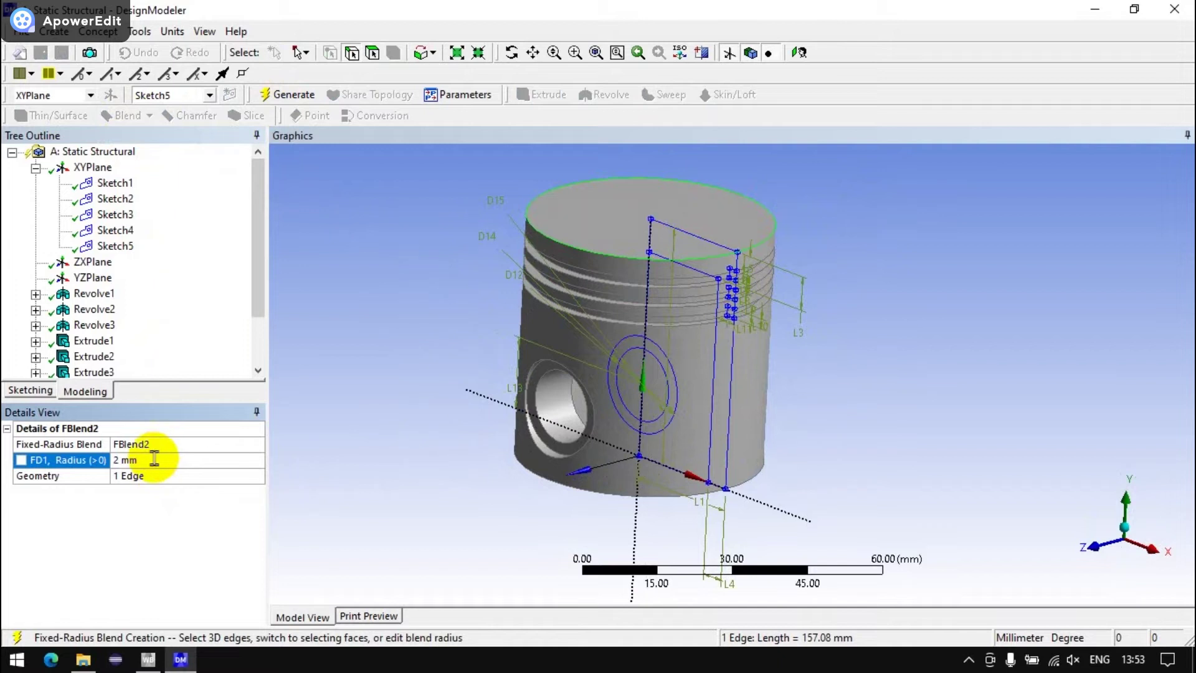
pyautogui.click(288, 94)
# Step: Hide all five construction sketches
pyautogui.moveTo(480, 435)
pyautogui.mouseDown(button='middle')
pyautogui.moveTo(707, 395)
pyautogui.moveTo(768, 426)
pyautogui.moveTo(746, 439)
pyautogui.mouseUp(button='middle')
pyautogui.click(115, 183)
pyautogui.keyDown('shift'); pyautogui.click(114, 246); pyautogui.keyUp('shift')
pyautogui.rightClick(114, 256)
pyautogui.click(141, 269)
pyautogui.click(429, 348)
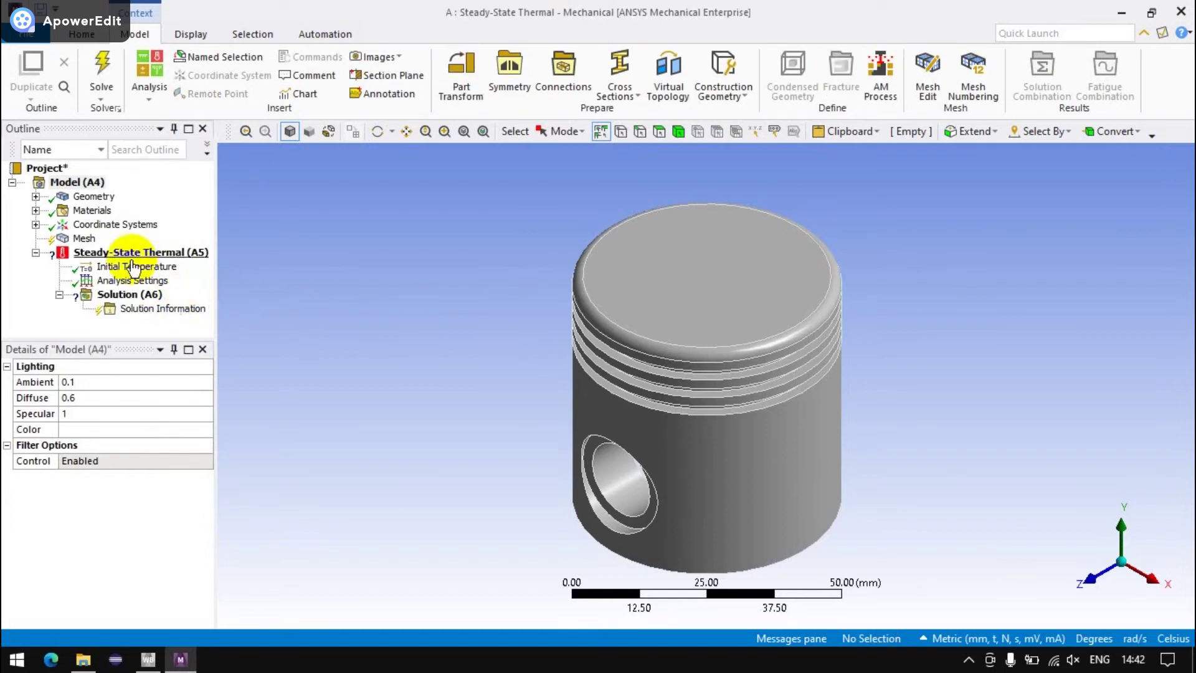
# Step: Add Aluminum Alloy and Cast iron EN GJL 100 to the model's materials
pyautogui.click(92, 210)
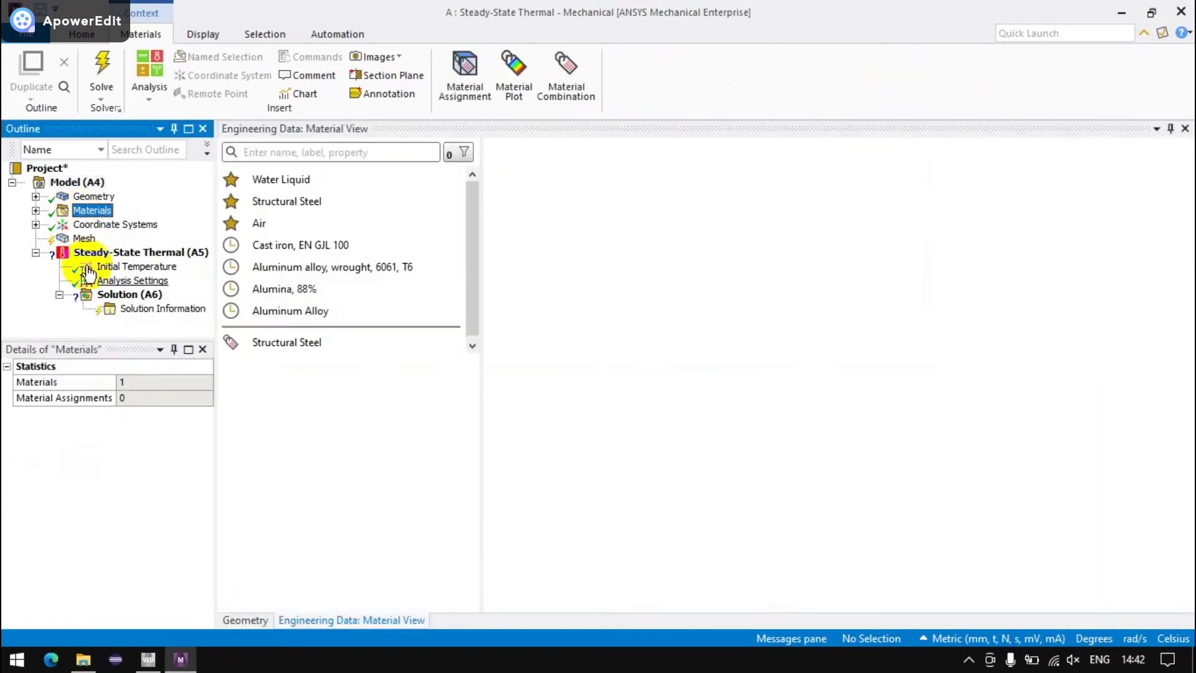
pyautogui.click(466, 311)
pyautogui.click(466, 245)
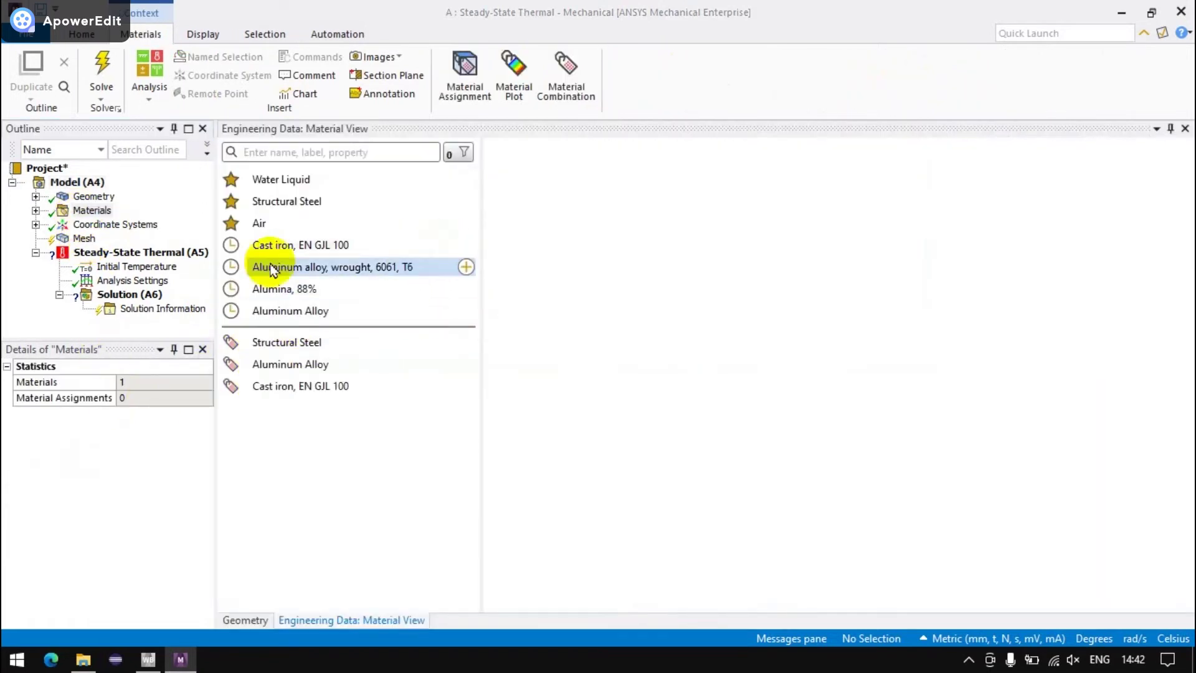
pyautogui.click(36, 196)
pyautogui.click(106, 210)
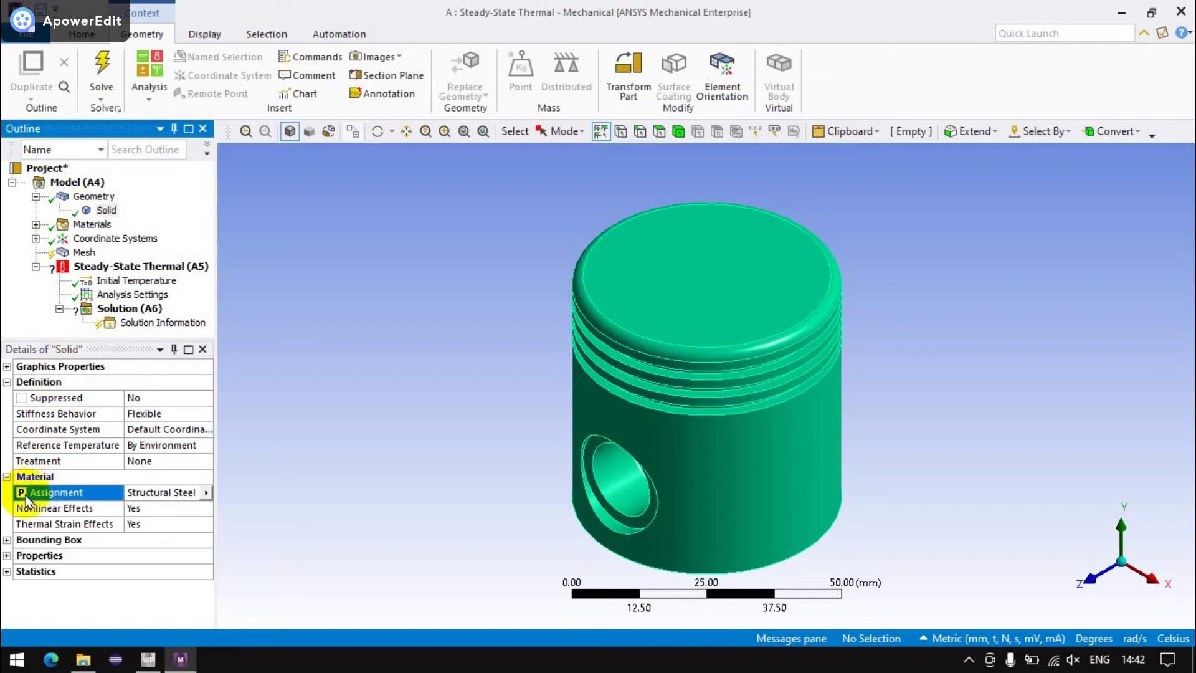
# Step: Apply a radiation boundary condition to both pin-hole faces
pyautogui.click(113, 269)
pyautogui.rightClick(113, 274)
pyautogui.moveTo(154, 279)
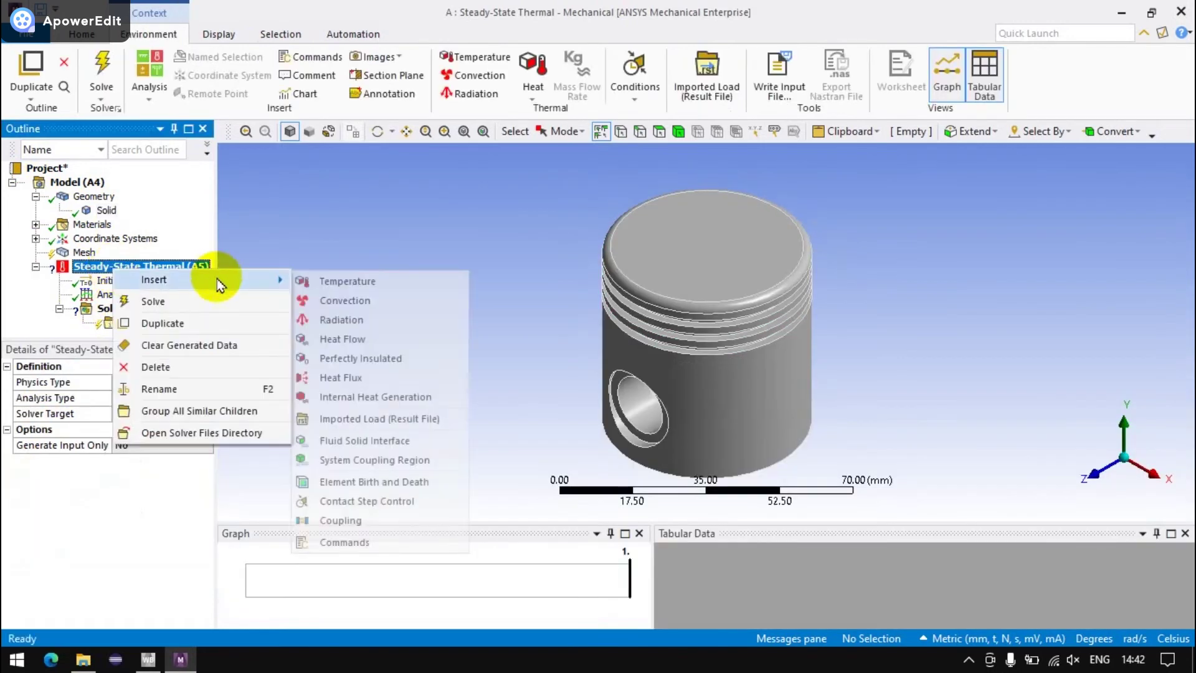
pyautogui.click(346, 319)
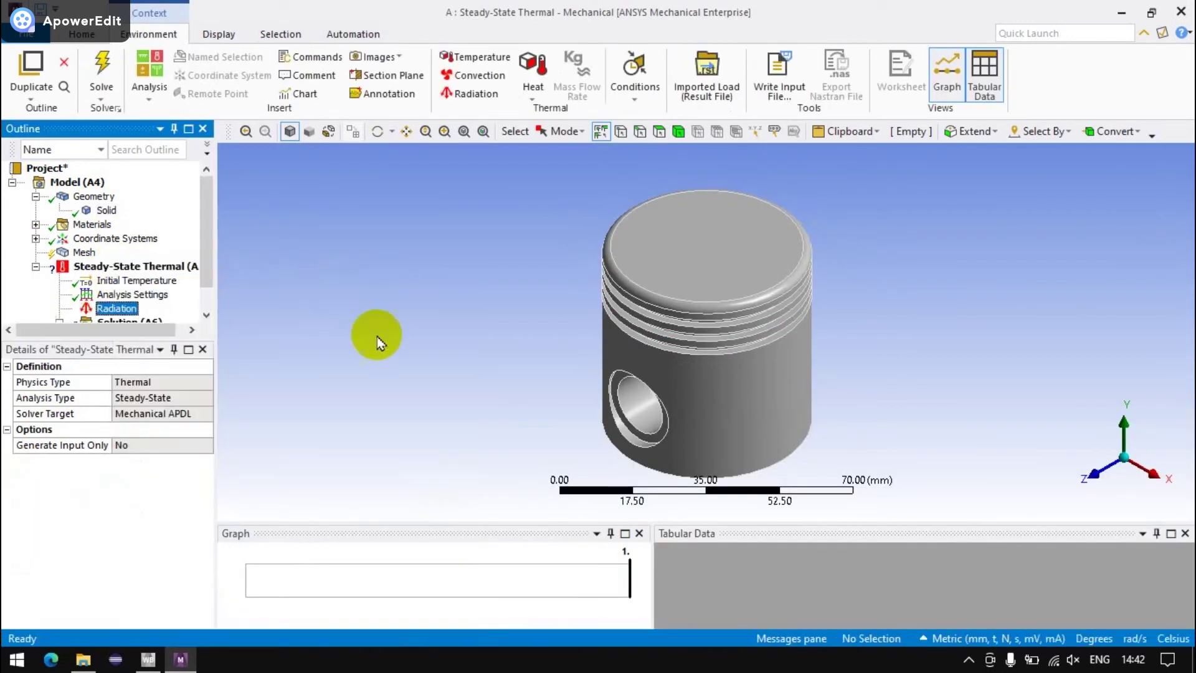
pyautogui.click(639, 405)
pyautogui.moveTo(639, 405); pyautogui.dragTo(801, 347, button='middle')
pyautogui.moveTo(854, 401); pyautogui.dragTo(721, 455, button='middle')
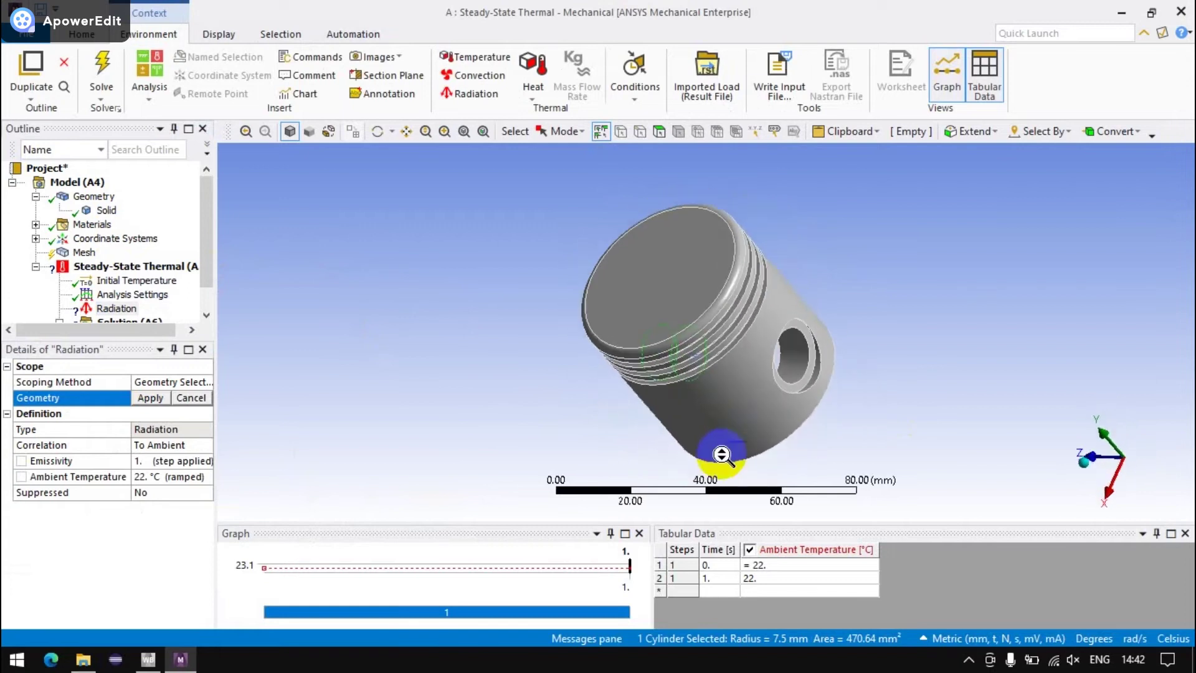
pyautogui.keyDown('ctrl'); pyautogui.click(801, 374); pyautogui.keyUp('ctrl')
pyautogui.click(150, 398)
# Step: Fix the piston top face at 660 °F using U.S. Customary units
pyautogui.rightClick(108, 274)
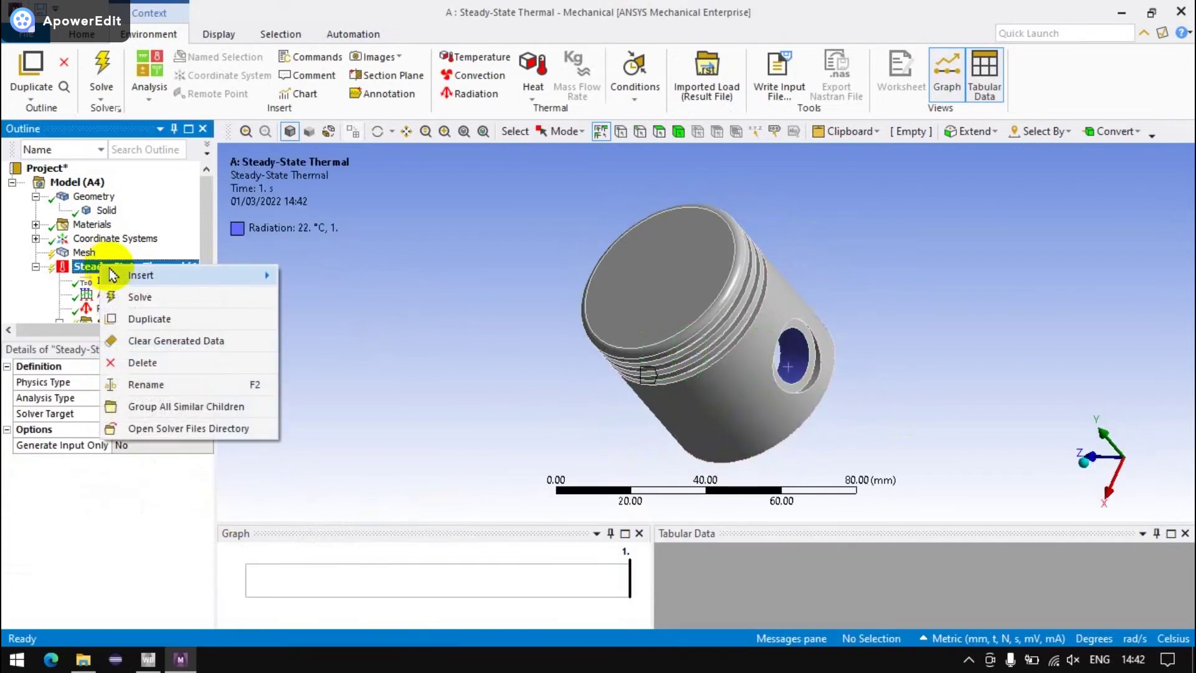
pyautogui.click(319, 281)
pyautogui.click(638, 292)
pyautogui.click(128, 398)
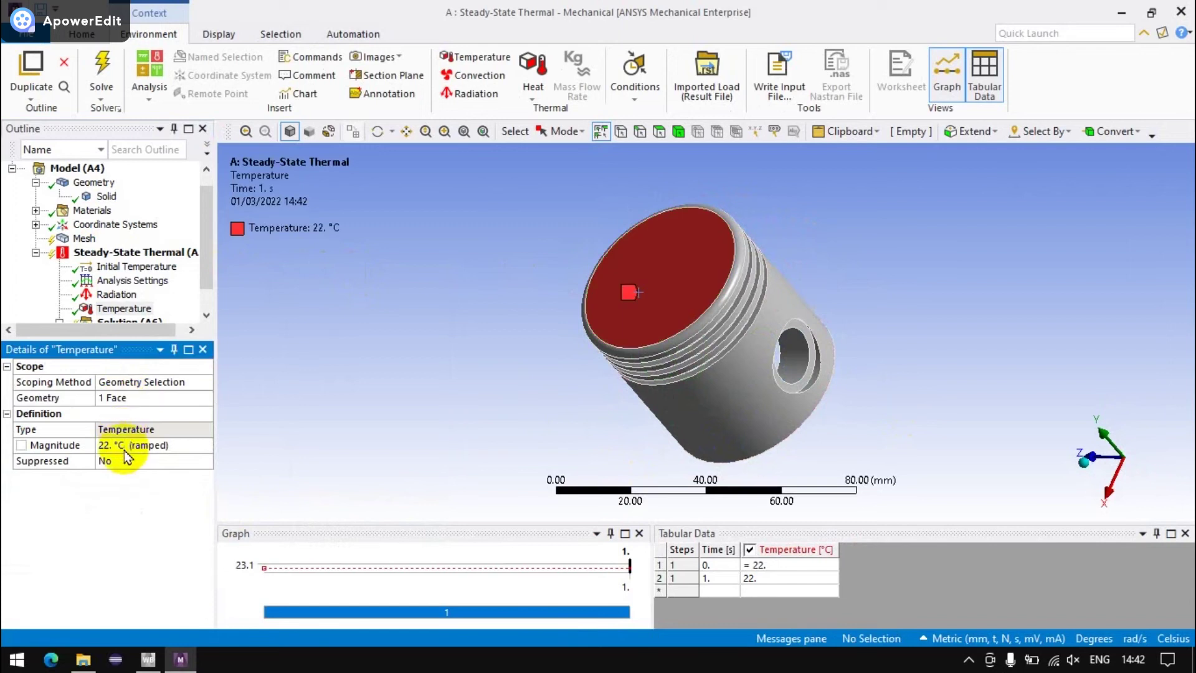
pyautogui.click(122, 447)
pyautogui.click(941, 638)
pyautogui.click(1020, 447)
pyautogui.click(142, 446)
pyautogui.write('660')
pyautogui.press('Return')
pyautogui.scroll(-1, 112, 299)
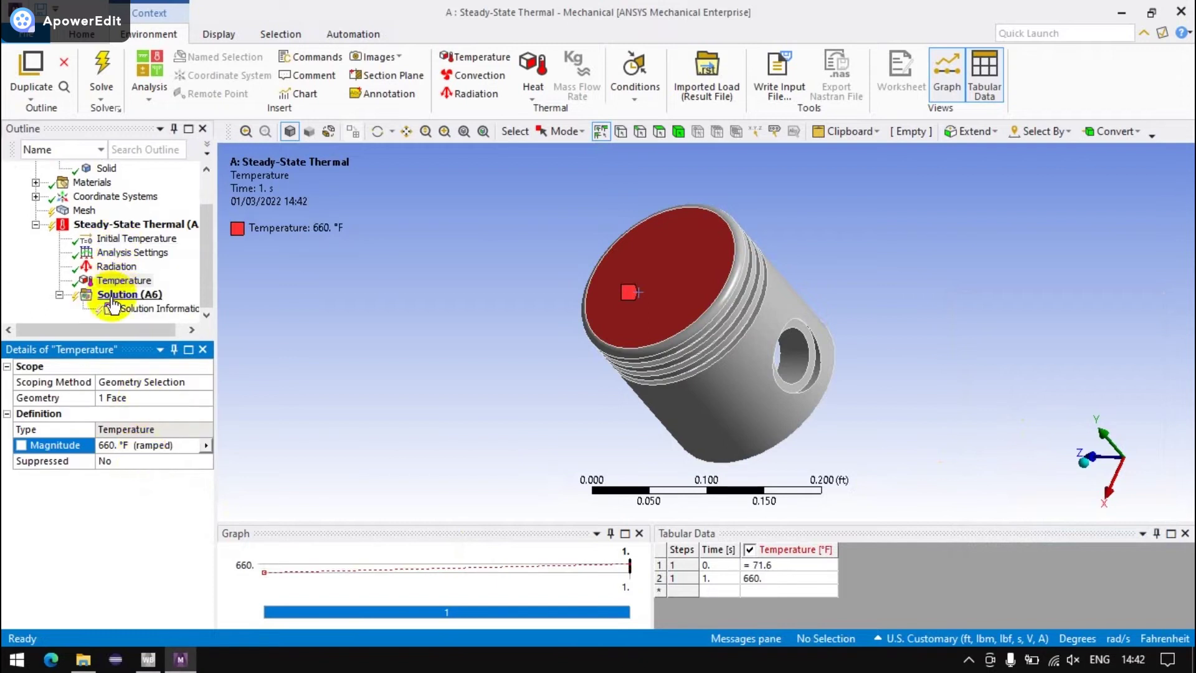
# Step: Insert Temperature and Total Heat Flux results, making their extremes parameters
pyautogui.click(121, 295)
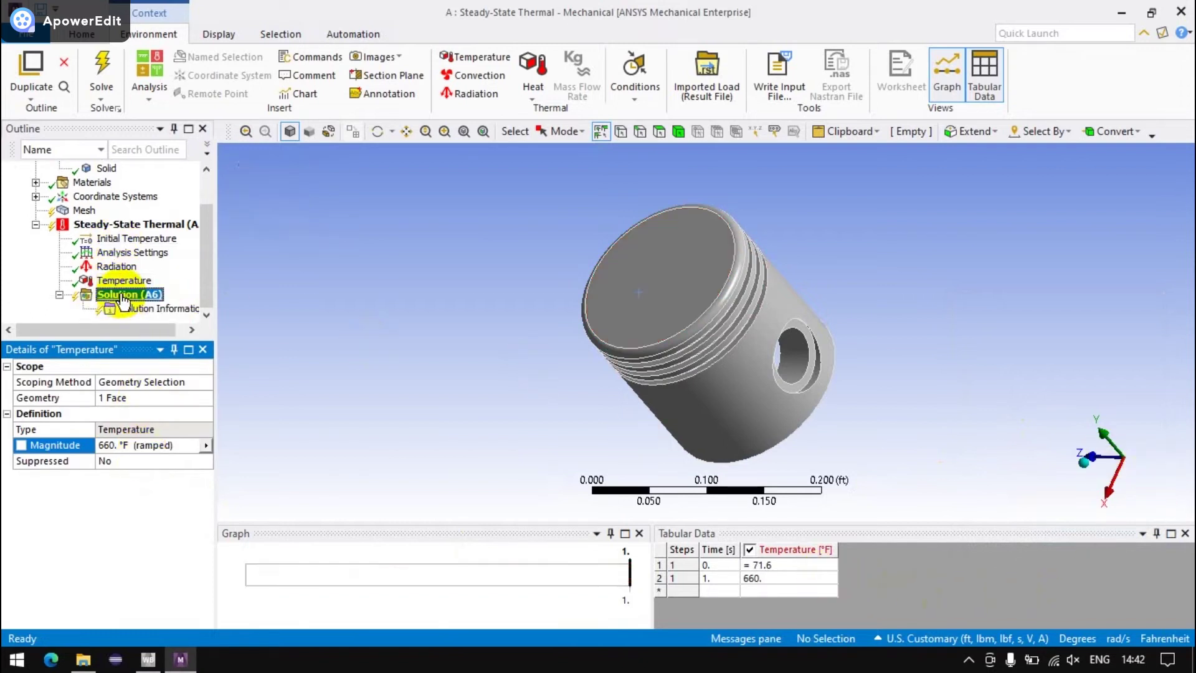
pyautogui.rightClick(123, 298)
pyautogui.click(474, 301)
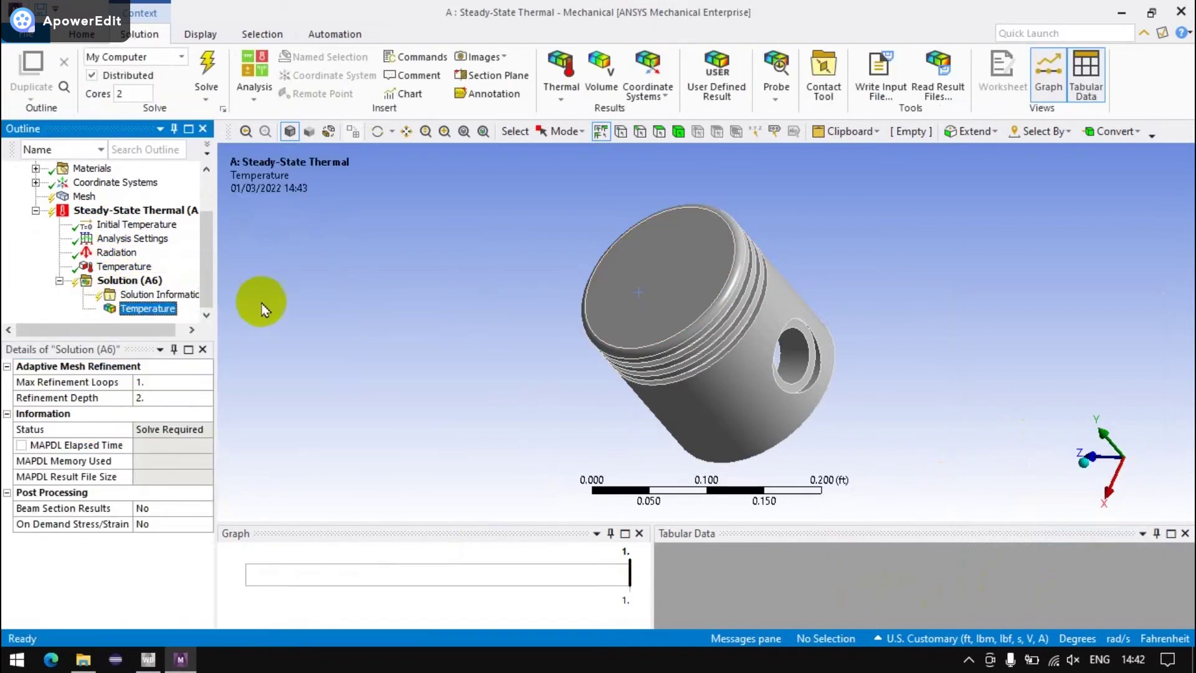
pyautogui.rightClick(138, 288)
pyautogui.click(520, 243)
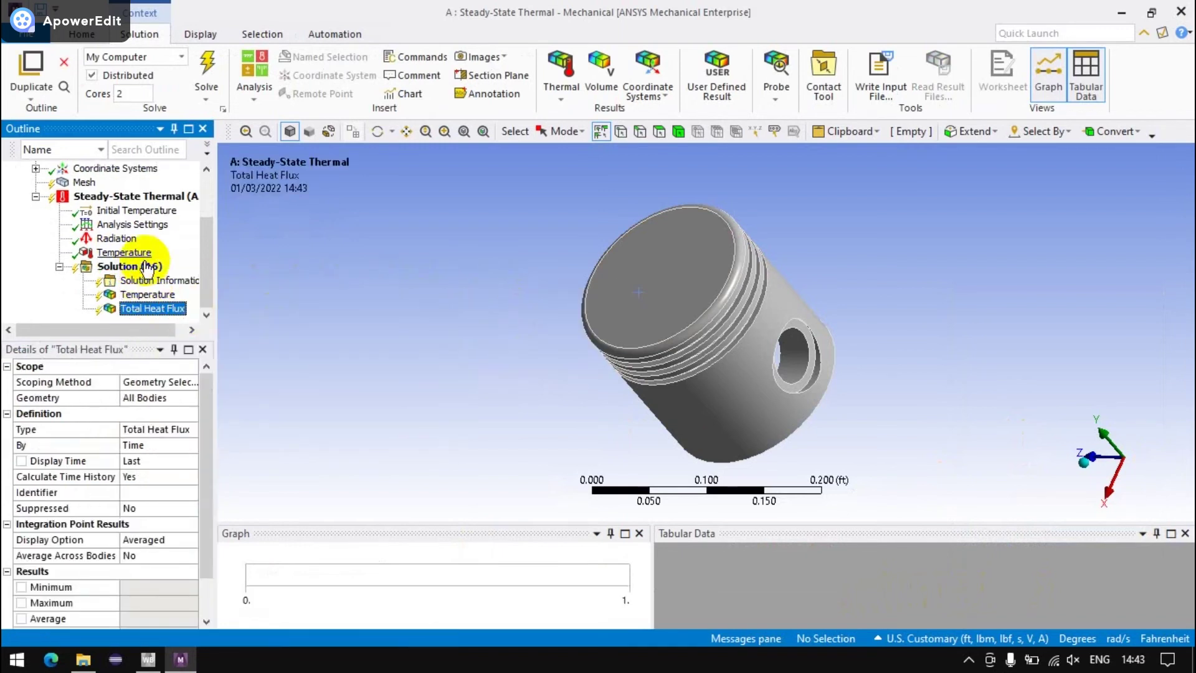
pyautogui.click(144, 294)
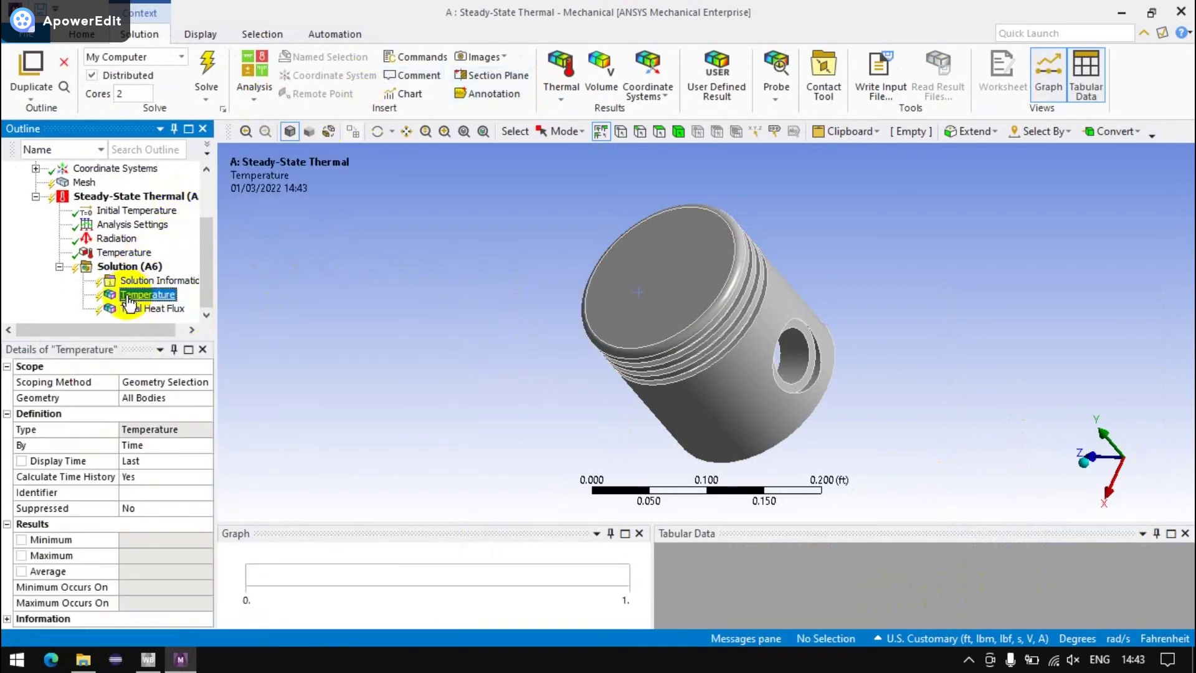
pyautogui.click(26, 559)
pyautogui.click(153, 309)
pyautogui.click(39, 602)
# Step: Solve the thermal analysis and close Mechanical to return to Workbench
pyautogui.click(1104, 491)
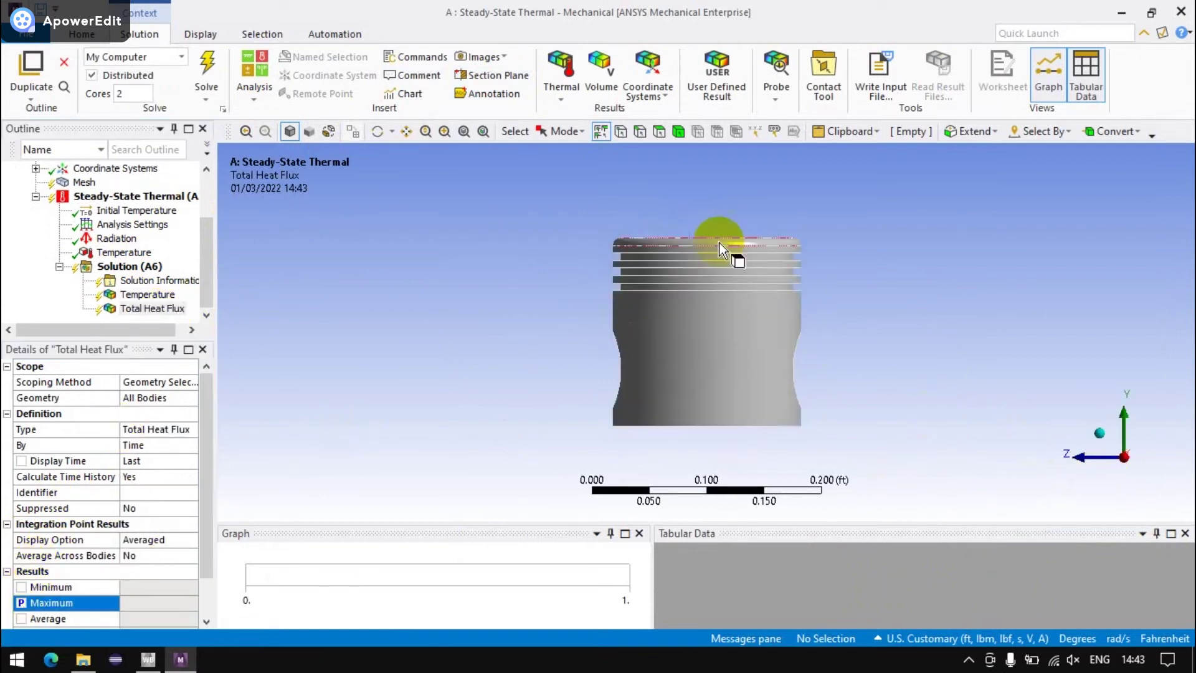
pyautogui.click(206, 68)
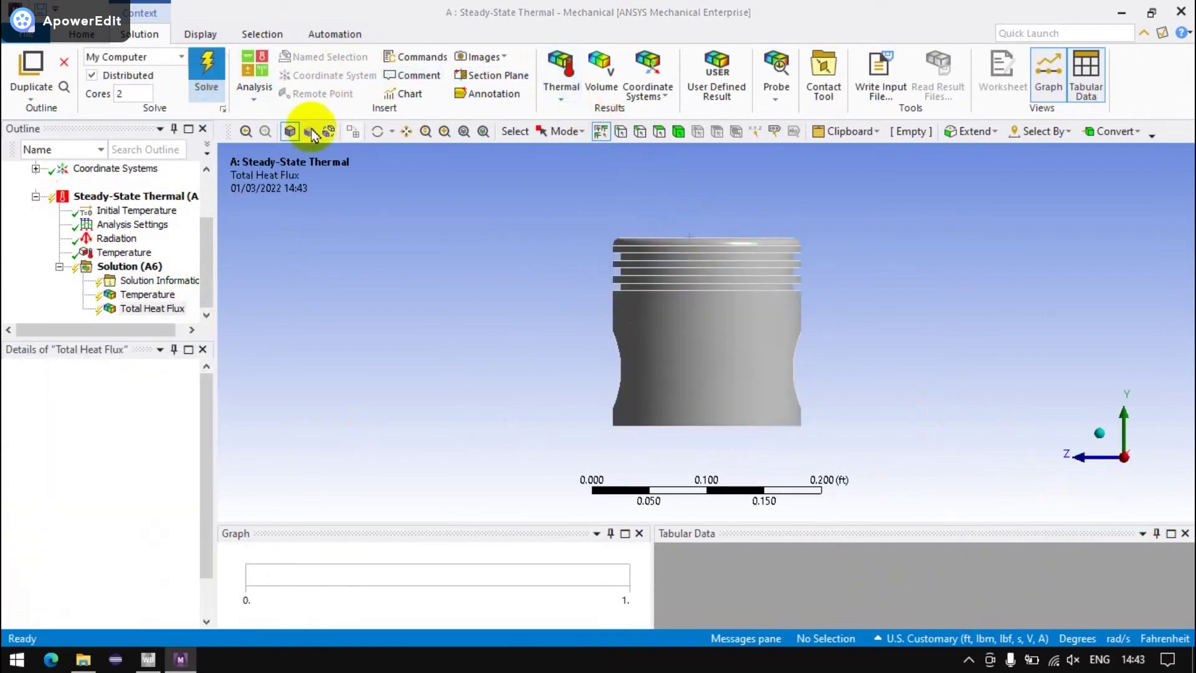
pyautogui.click(969, 659)
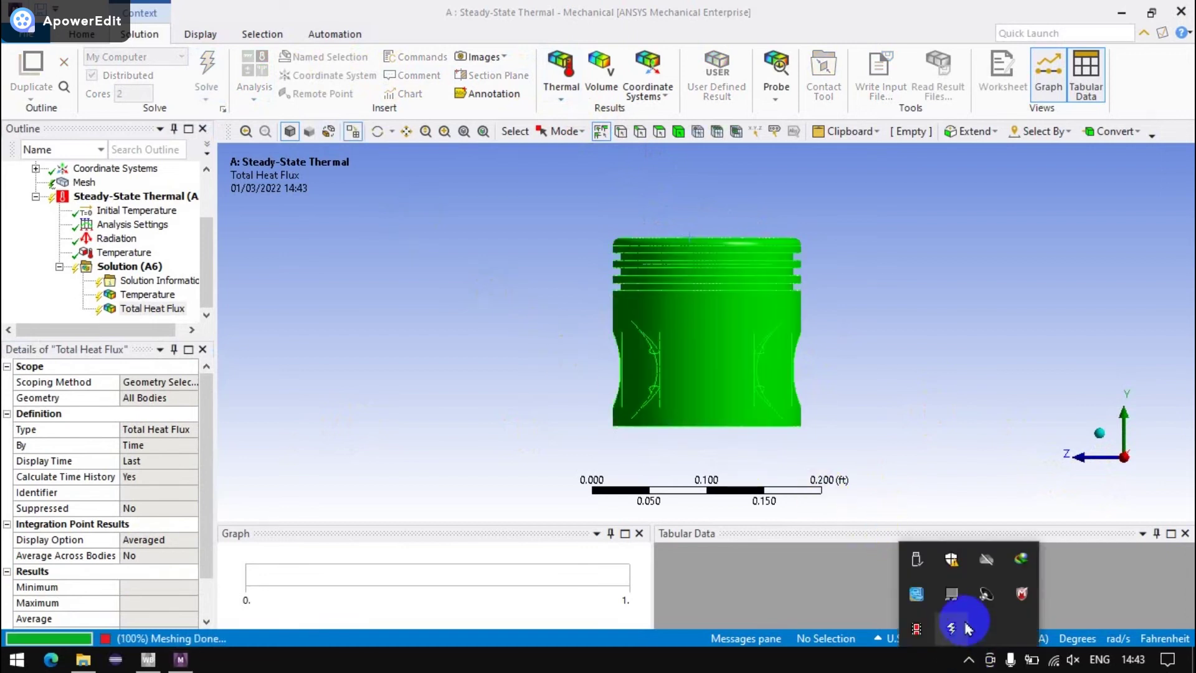
pyautogui.click(1182, 14)
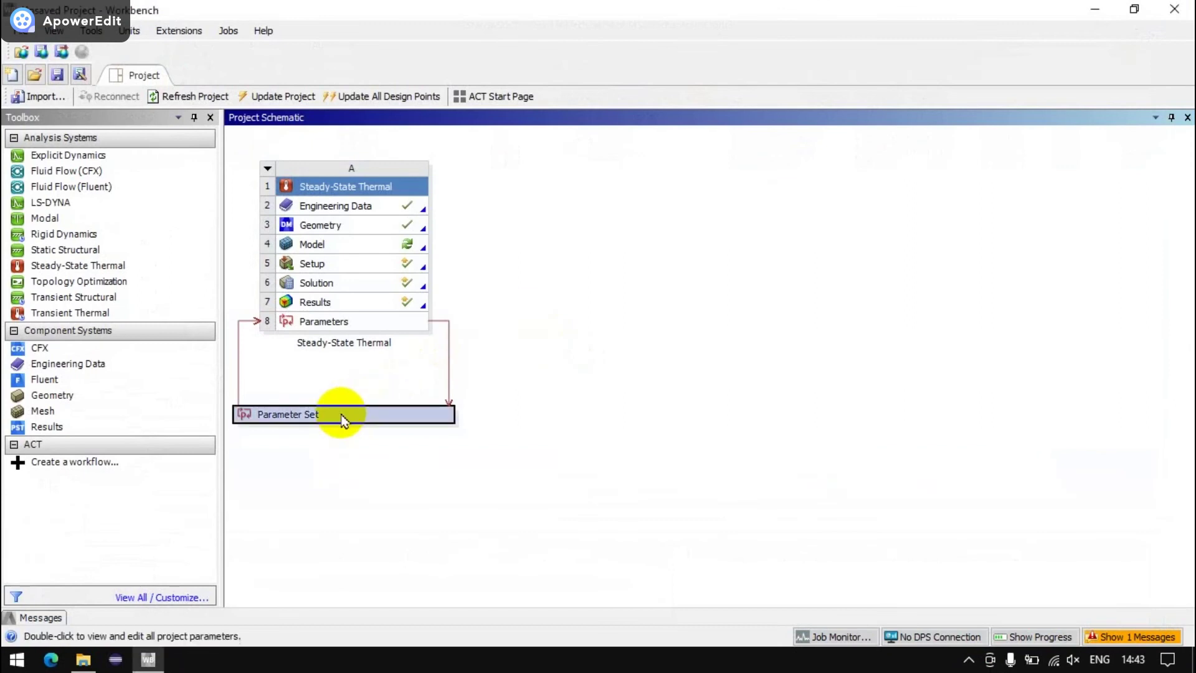
# Step: Add Aluminum Alloy and cast iron design points, then update all design points
pyautogui.doubleClick(342, 420)
pyautogui.click(763, 291)
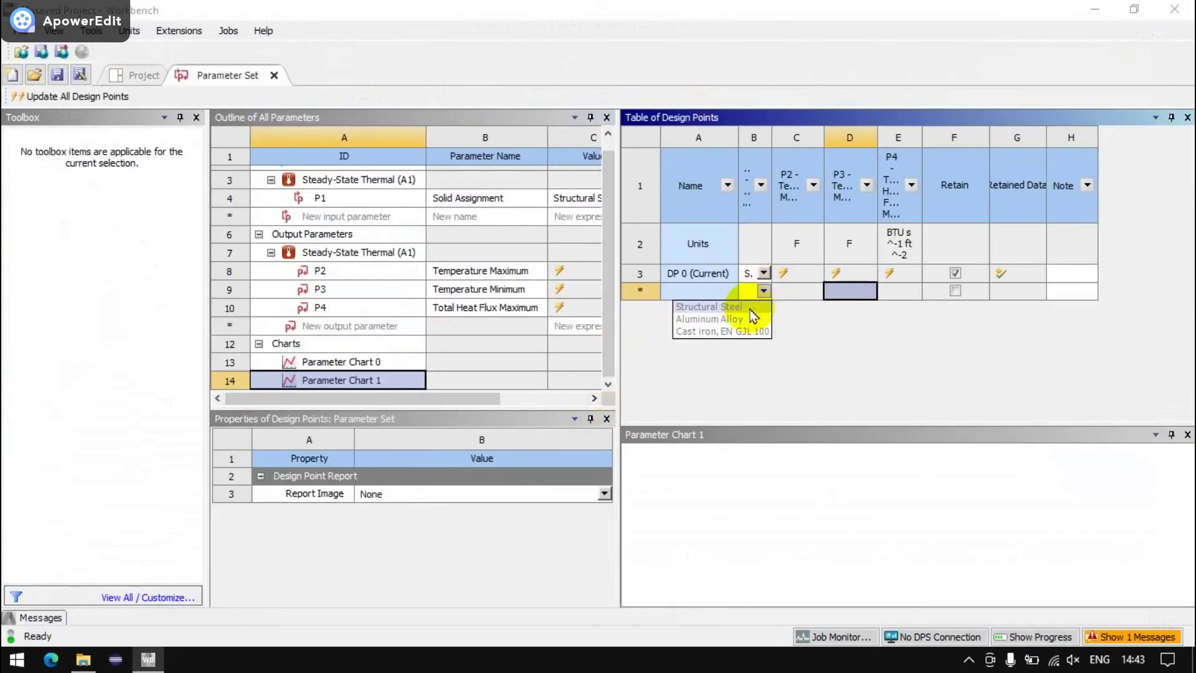
pyautogui.click(716, 318)
pyautogui.click(764, 310)
pyautogui.click(742, 350)
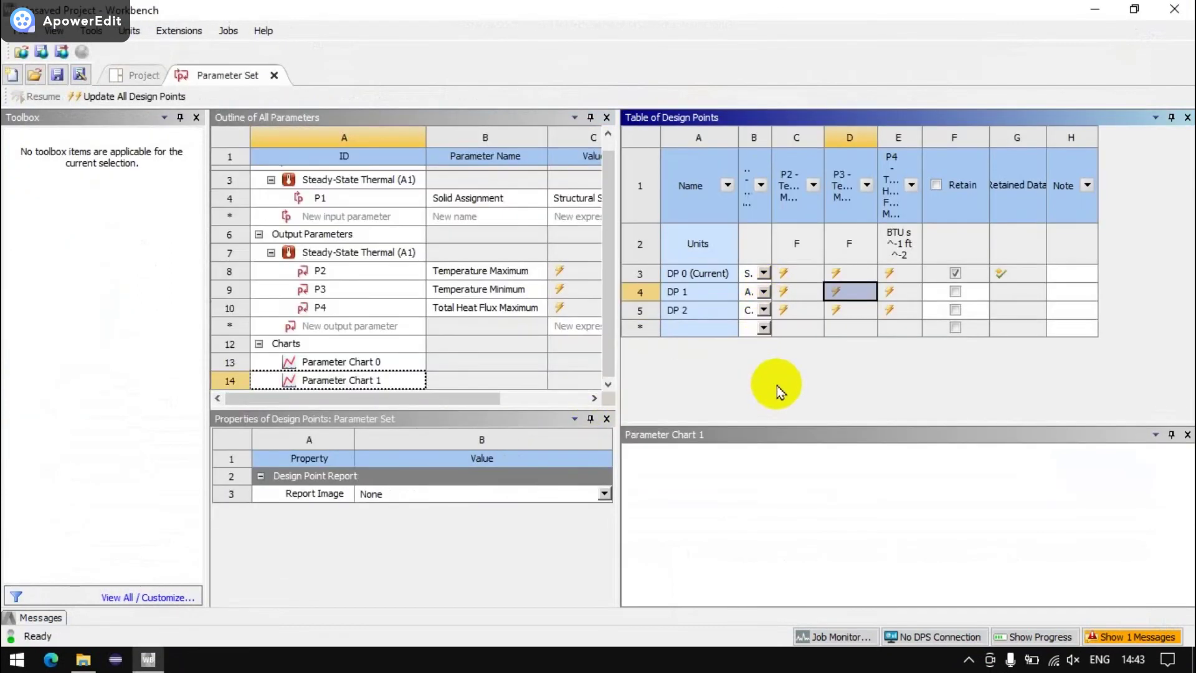
pyautogui.doubleClick(772, 137)
pyautogui.click(169, 96)
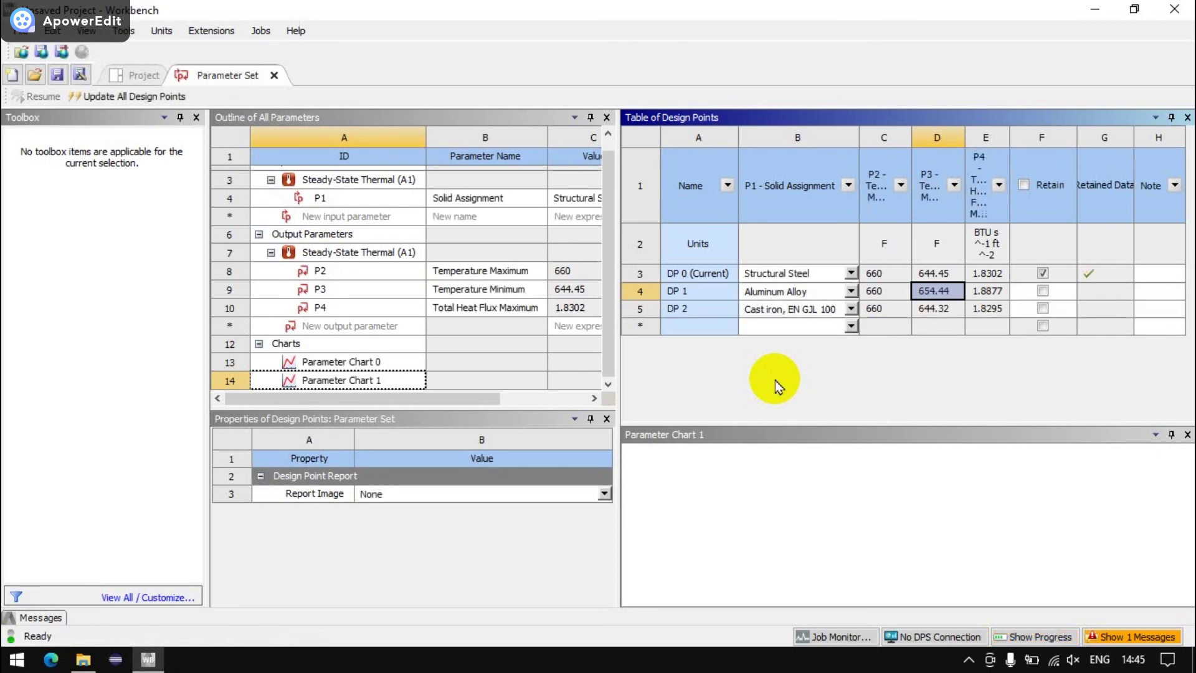
pyautogui.click(162, 30)
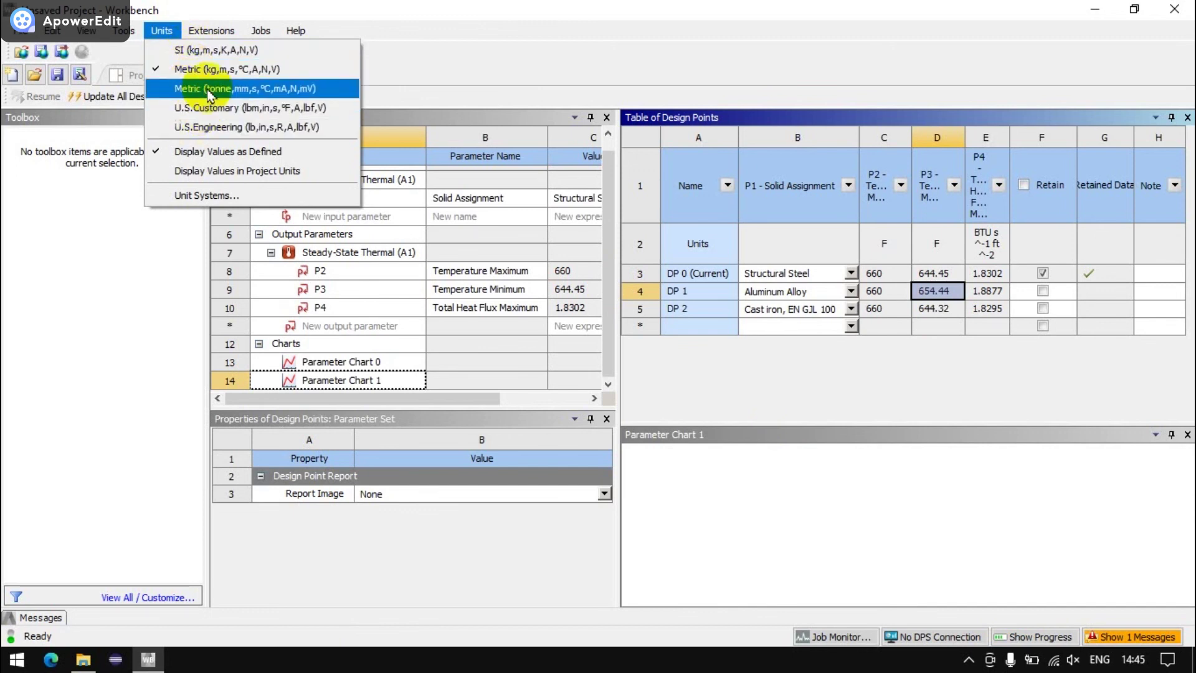
pyautogui.click(193, 50)
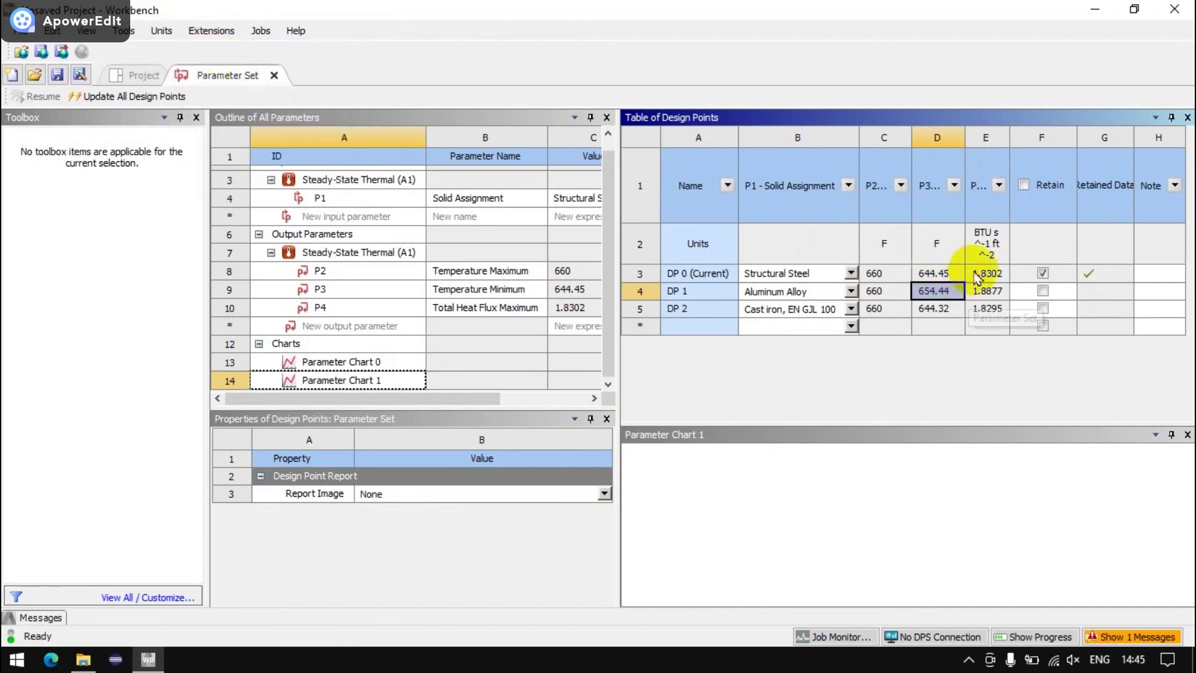
pyautogui.click(990, 184)
pyautogui.click(161, 30)
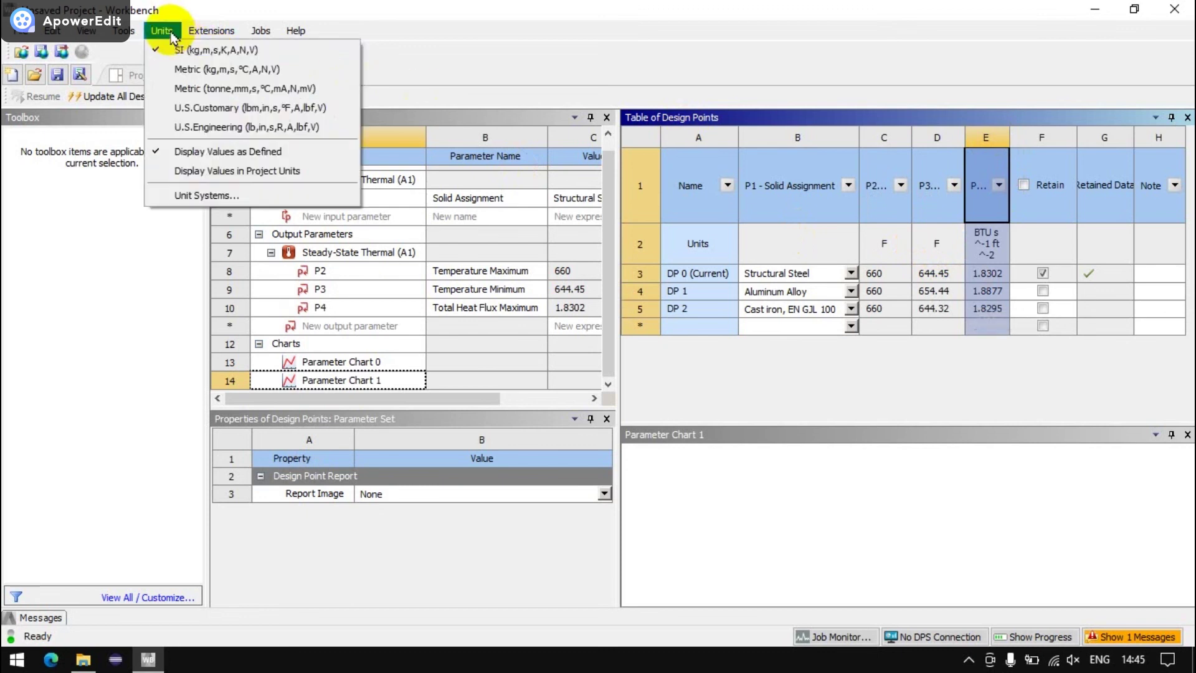
pyautogui.click(202, 69)
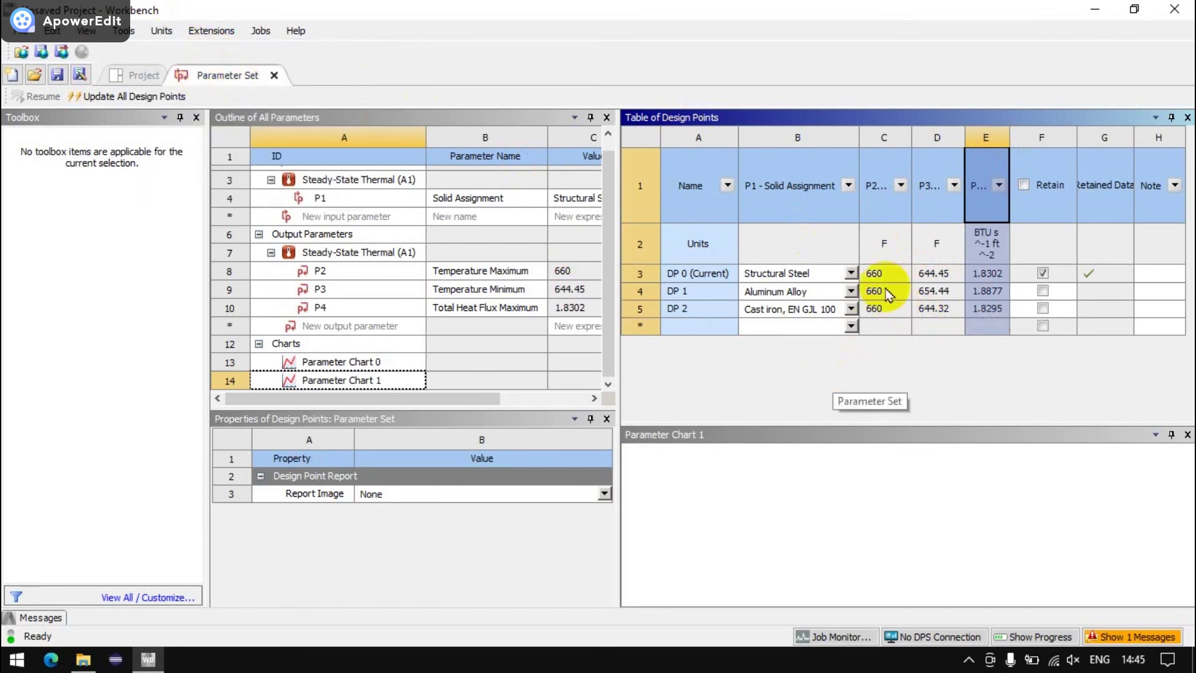